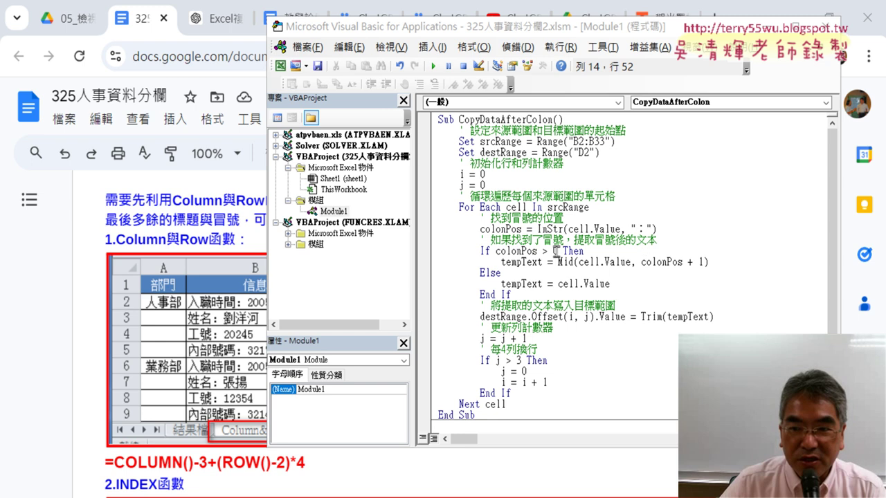
Annotate the InStr colon search, the Mid function and the example entry in B2, then clear the marks.
{"action": "left_click_drag", "start_coordinate": [652, 229], "coordinate": [631, 229]}
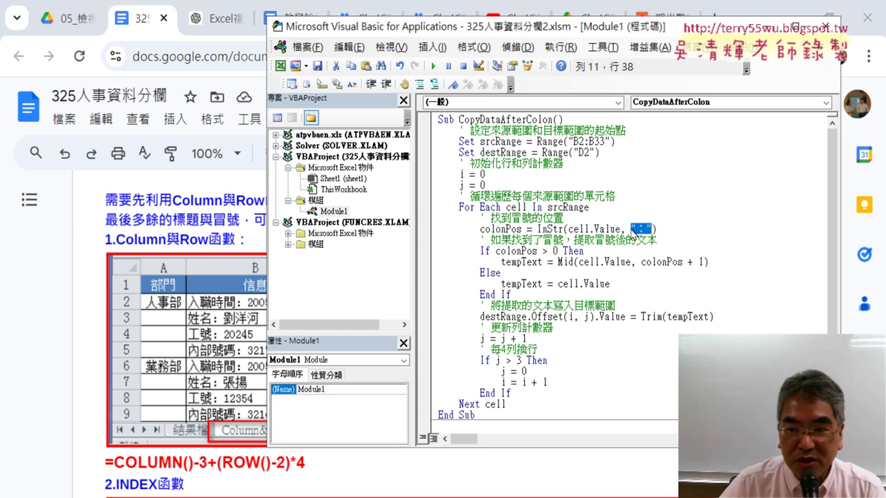
{"action": "left_click_drag", "start_coordinate": [560, 263], "coordinate": [571, 265]}
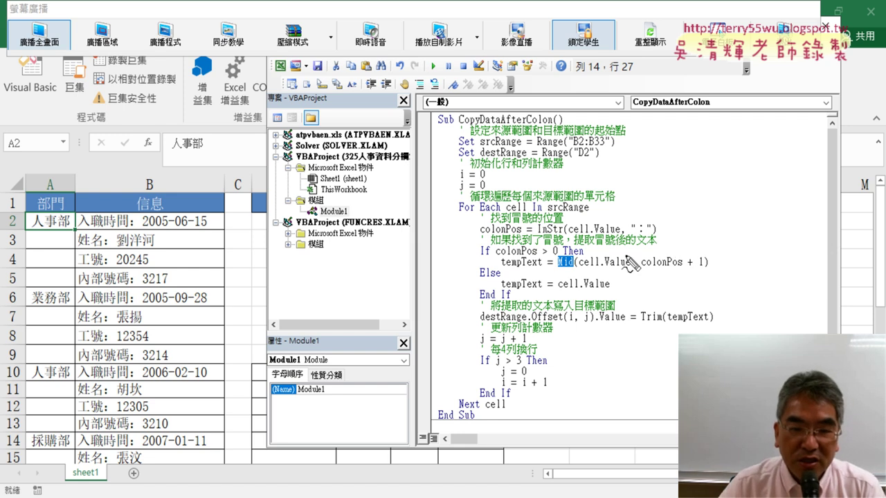
{"action": "mouse_move", "coordinate": [70, 206]}
{"action": "left_mouse_down"}
{"action": "mouse_move", "coordinate": [64, 232]}
{"action": "mouse_move", "coordinate": [212, 205]}
{"action": "mouse_move", "coordinate": [211, 225]}
{"action": "left_mouse_up"}
{"action": "left_click_drag", "start_coordinate": [65, 232], "coordinate": [227, 233]}
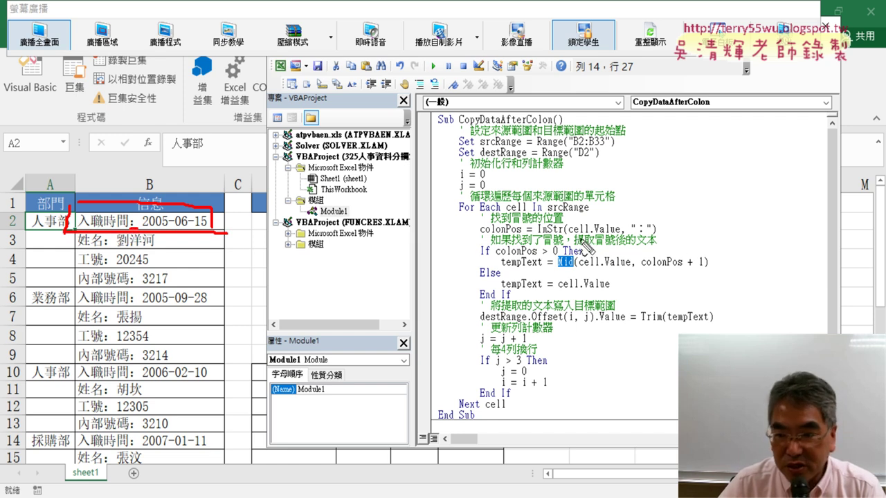
{"action": "left_click_drag", "start_coordinate": [536, 234], "coordinate": [563, 235]}
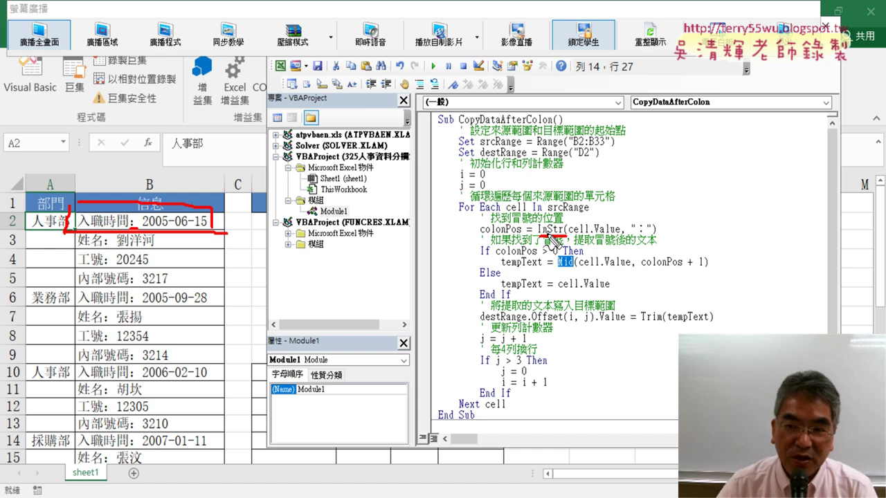
{"action": "left_click_drag", "start_coordinate": [631, 241], "coordinate": [653, 242]}
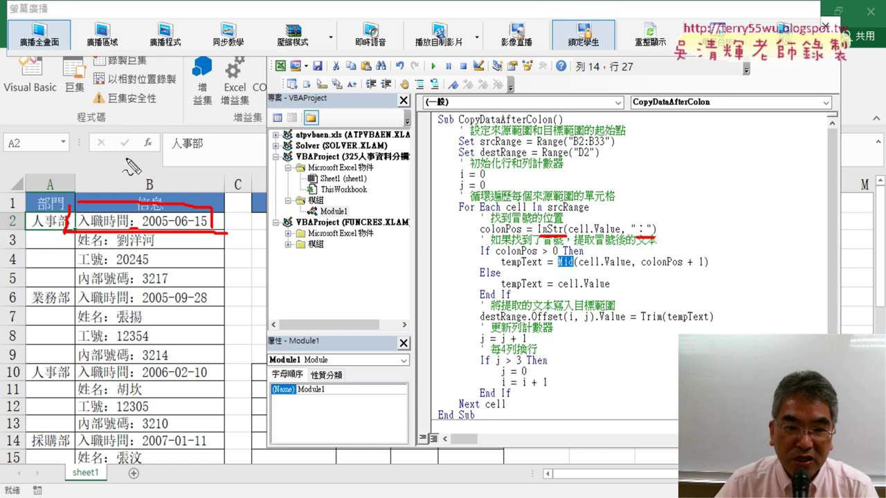
{"action": "mouse_move", "coordinate": [126, 159]}
{"action": "left_mouse_down"}
{"action": "mouse_move", "coordinate": [126, 184]}
{"action": "mouse_move", "coordinate": [142, 160]}
{"action": "left_mouse_up"}
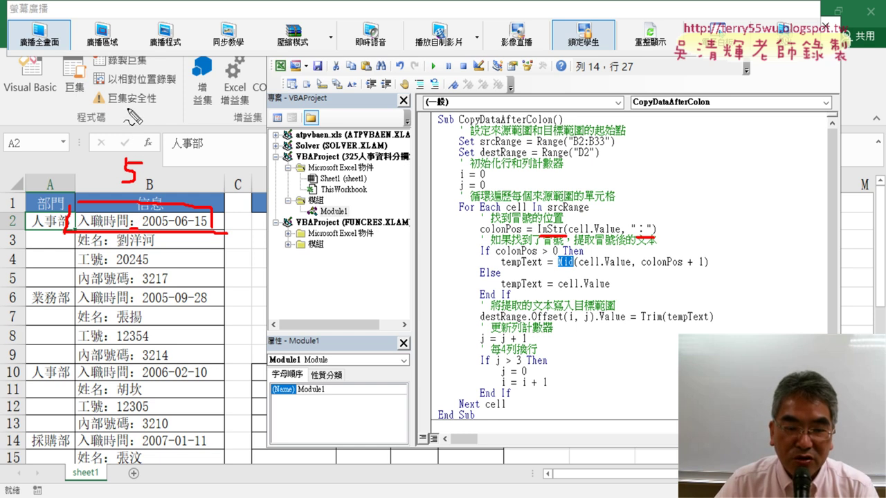
{"action": "mouse_move", "coordinate": [132, 108]}
{"action": "left_mouse_down"}
{"action": "mouse_move", "coordinate": [129, 119]}
{"action": "mouse_move", "coordinate": [130, 110]}
{"action": "left_mouse_up"}
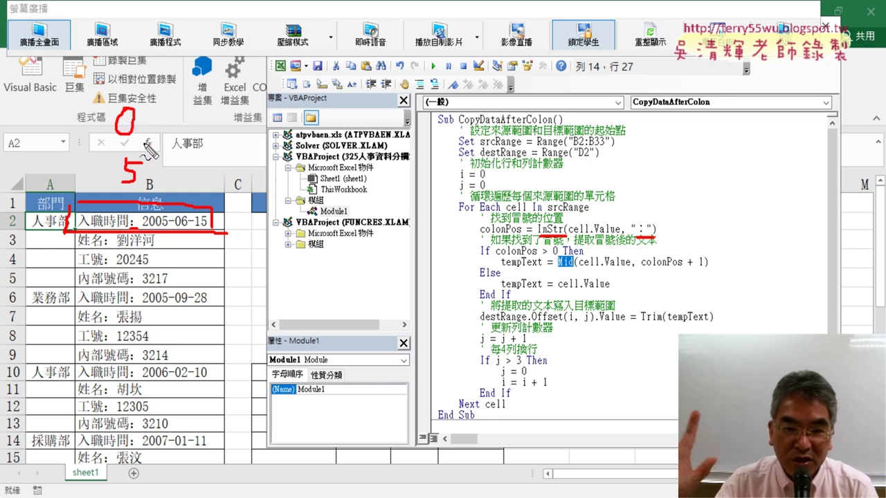
{"action": "left_click_drag", "start_coordinate": [141, 188], "coordinate": [123, 189]}
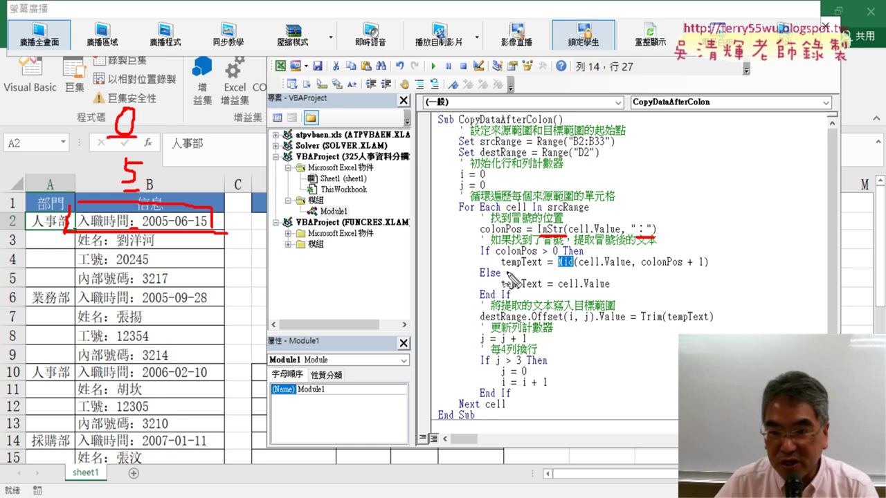
{"action": "left_click_drag", "start_coordinate": [541, 257], "coordinate": [562, 257]}
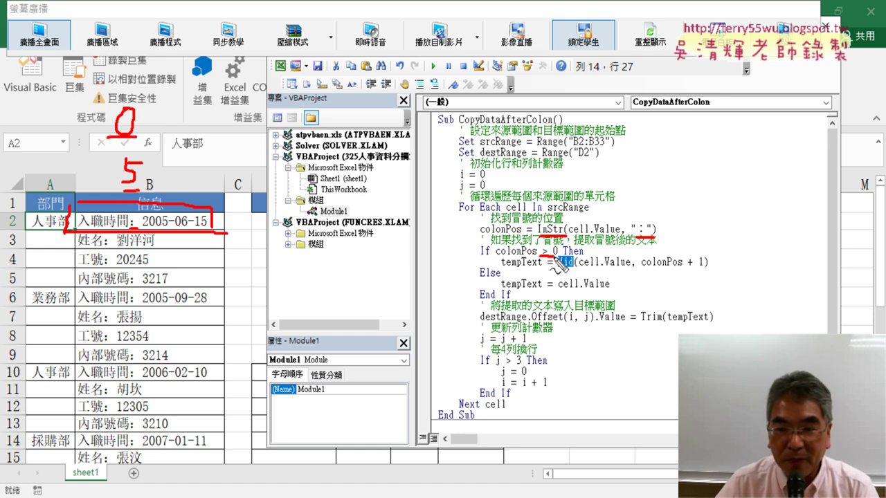
{"action": "key", "text": "Escape"}
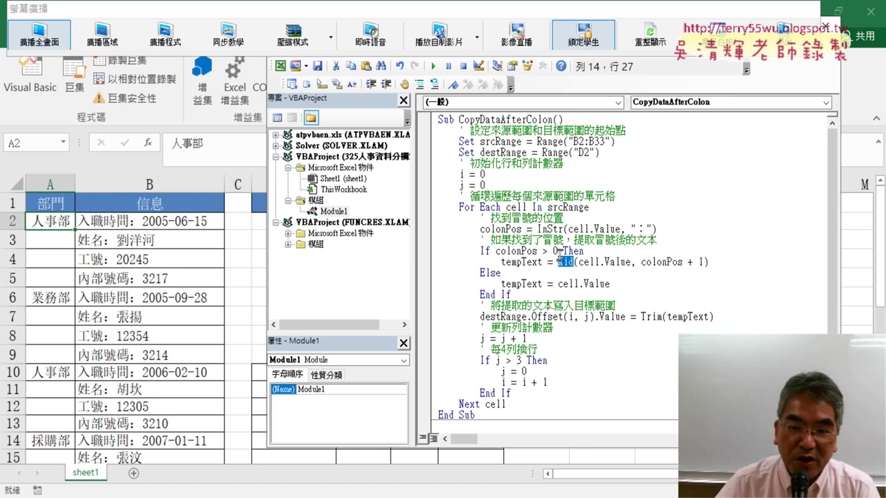
Change the If condition's operator so it reads If colonPos <> 0 Then.
{"action": "left_click", "coordinate": [543, 254]}
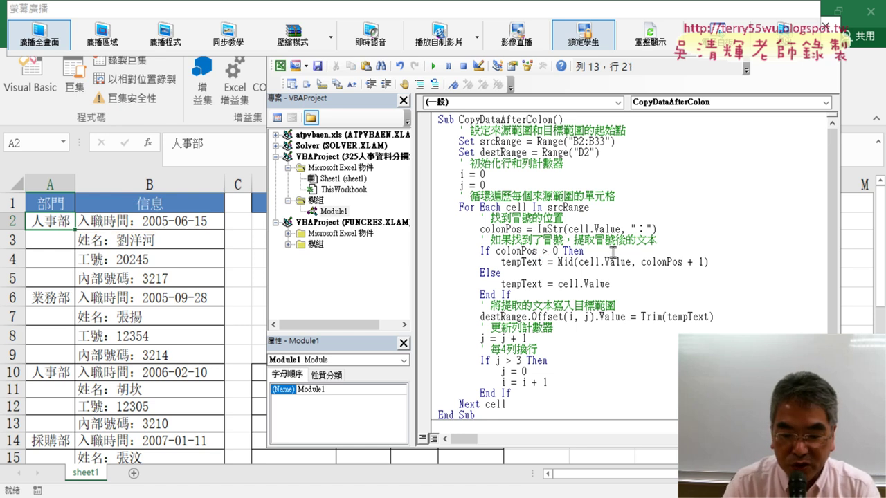
{"action": "type", "text": "<"}
{"action": "left_click", "coordinate": [614, 284]}
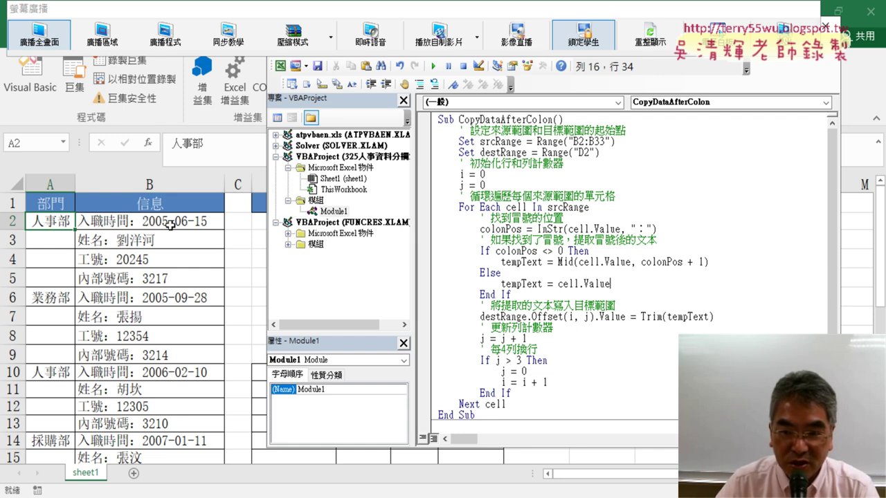
{"action": "double_click", "coordinate": [546, 251]}
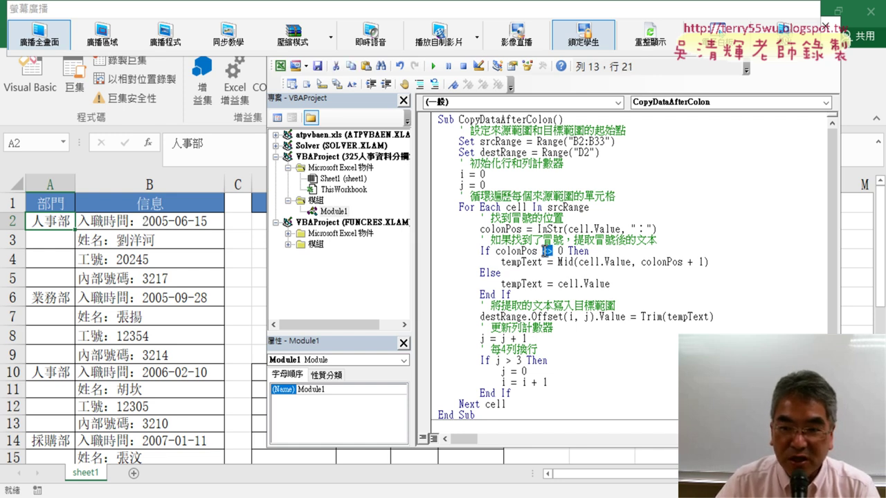
{"action": "type", "text": ">"}
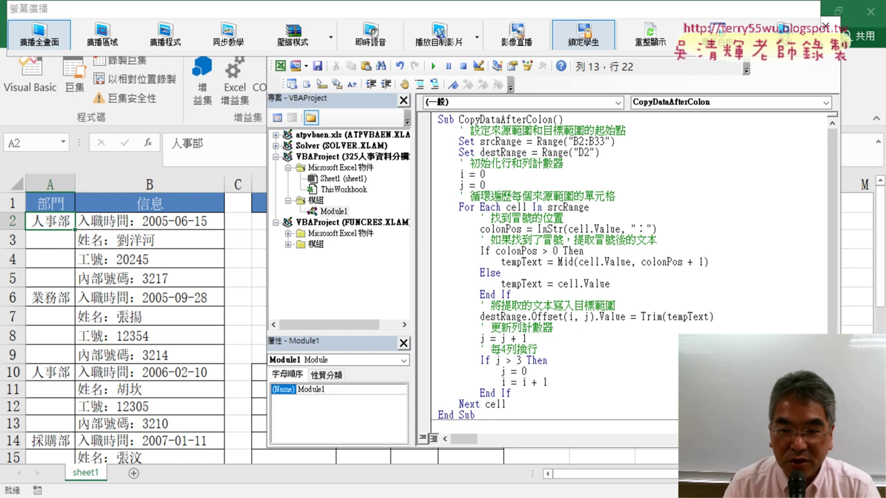
{"action": "left_click", "coordinate": [543, 251]}
{"action": "type", "text": "<"}
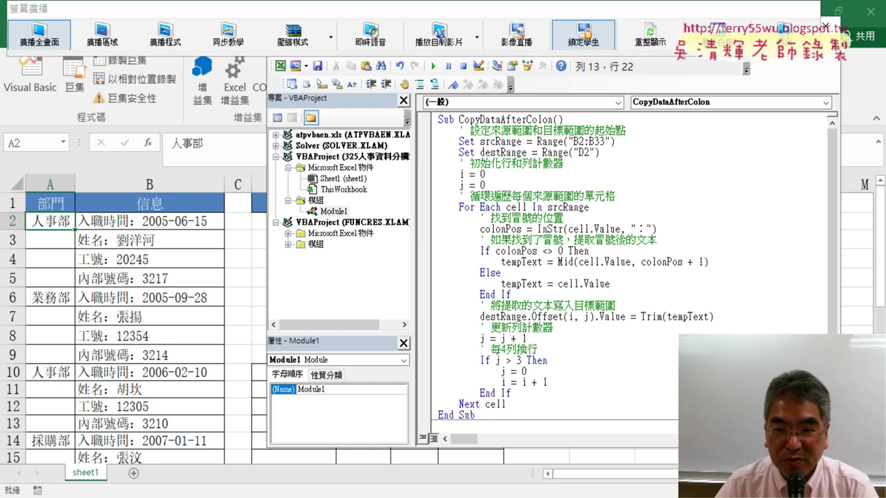
{"action": "left_click_drag", "start_coordinate": [543, 251], "coordinate": [554, 251]}
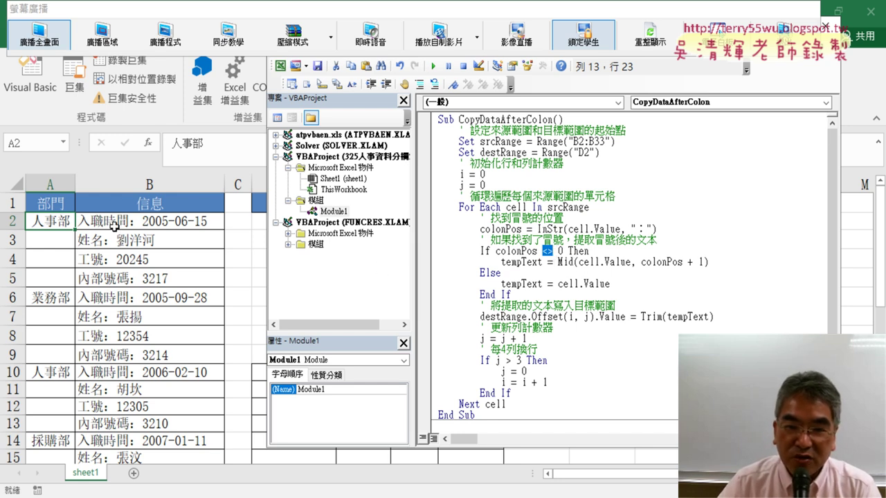
{"action": "left_click", "coordinate": [642, 229]}
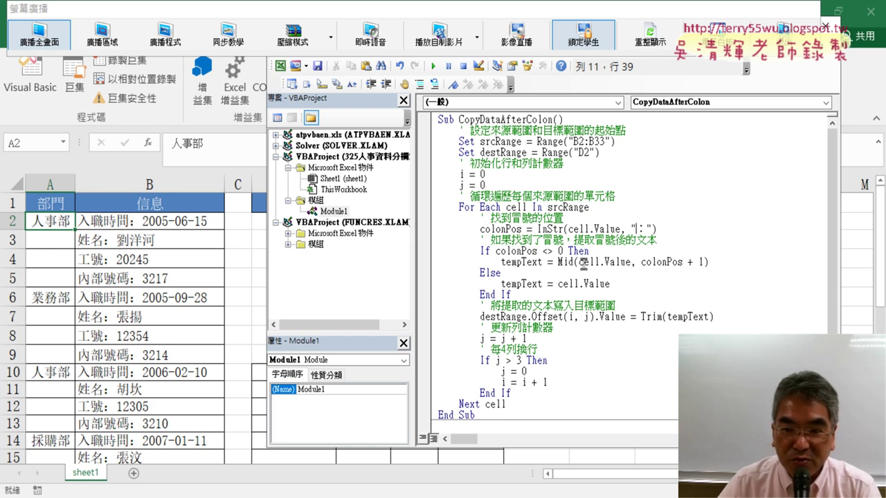
Highlight the Mid arguments cell.Value and colonPos + 1, leaving the caret before the closing parenthesis.
{"action": "left_click_drag", "start_coordinate": [577, 263], "coordinate": [683, 264]}
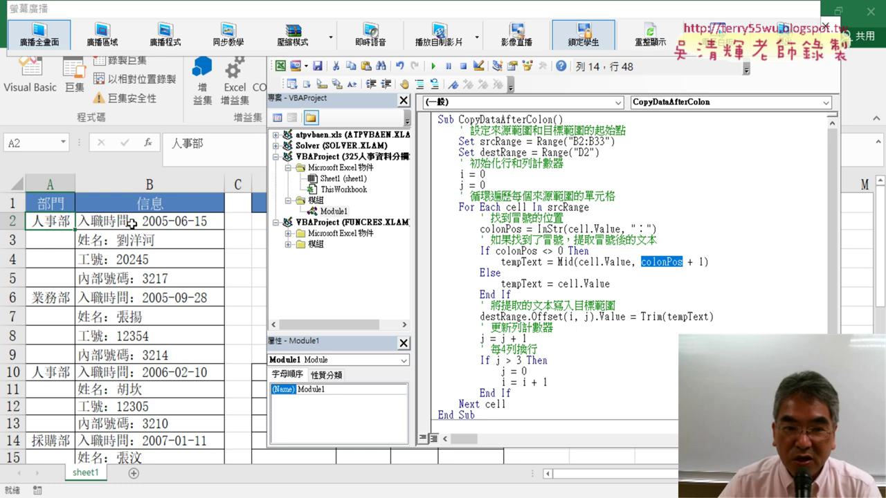
{"action": "left_click_drag", "start_coordinate": [704, 262], "coordinate": [642, 262]}
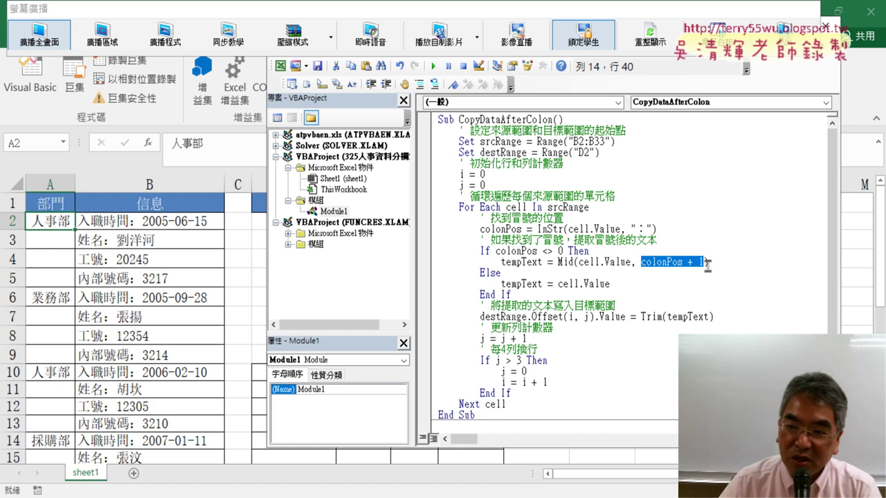
{"action": "left_click", "coordinate": [709, 263]}
{"action": "key", "text": "Left"}
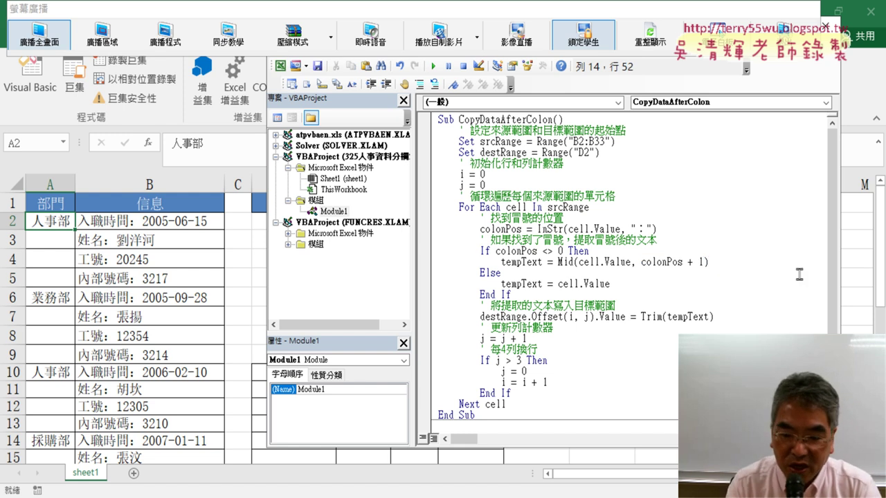
Append ',99' after colonPos + 1 in the Mid call, underlining cell B2's example entry along the way.
{"action": "type", "text": ","}
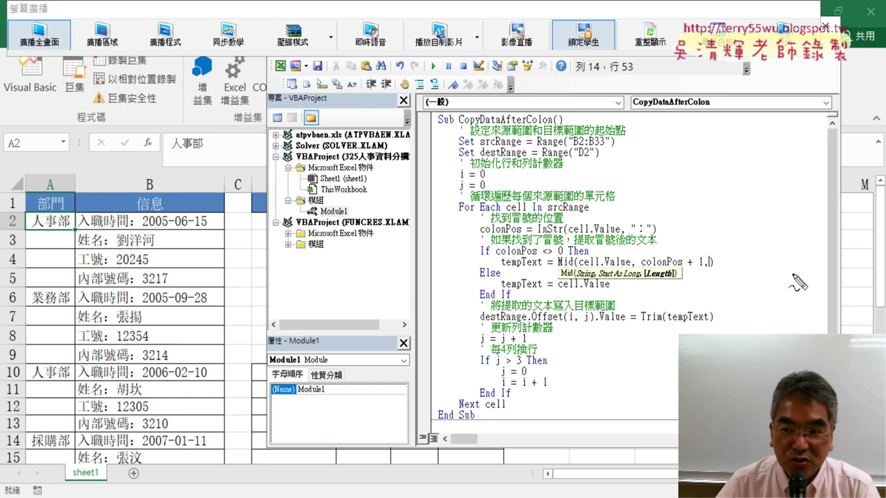
{"action": "left_click_drag", "start_coordinate": [141, 233], "coordinate": [211, 235]}
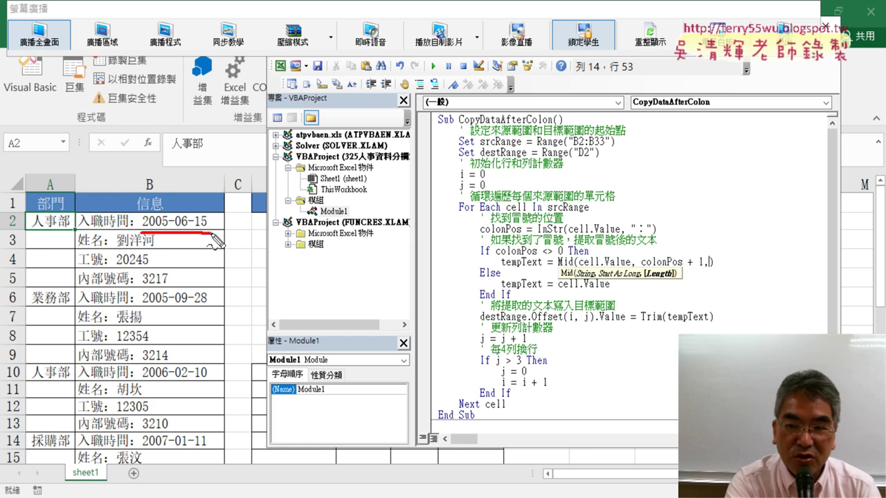
{"action": "key", "text": "Escape"}
{"action": "key", "text": "BackSpace"}
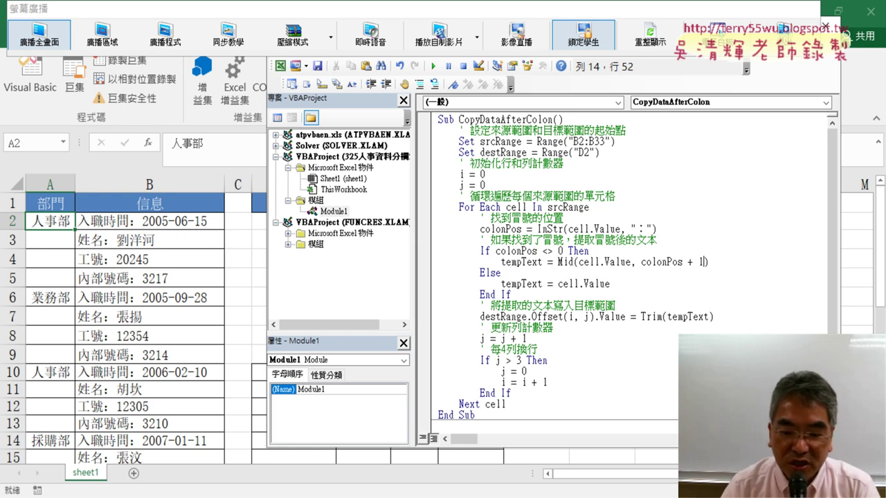
{"action": "type", "text": ",9"}
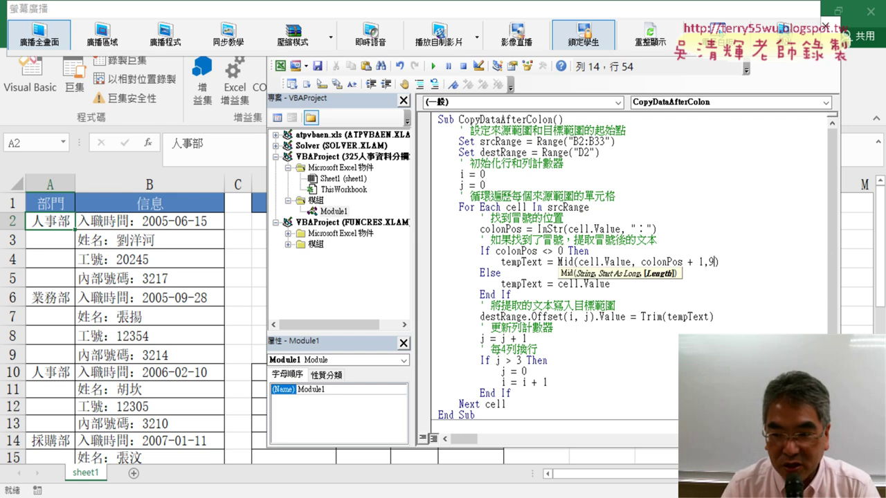
{"action": "type", "text": "9"}
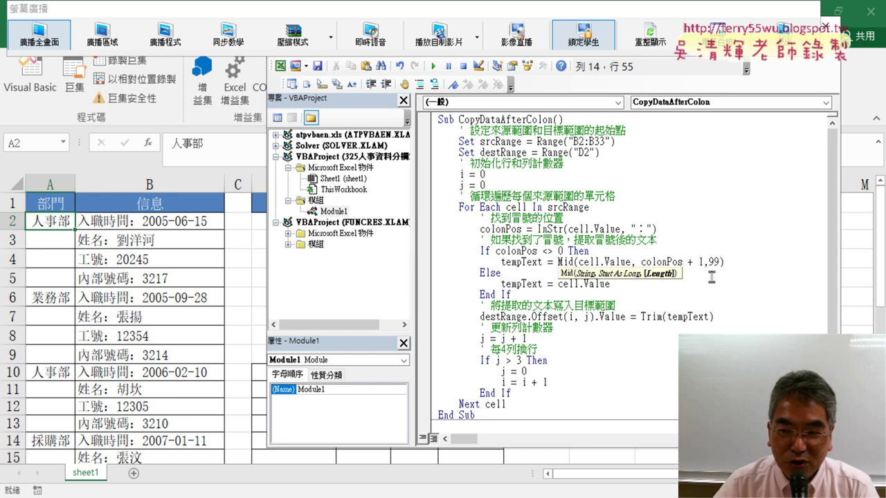
Try 999 as the Mid length, trim it back, then retype ',99' as the third argument.
{"action": "mouse_move", "coordinate": [718, 261]}
{"action": "left_mouse_down"}
{"action": "mouse_move", "coordinate": [706, 261]}
{"action": "mouse_move", "coordinate": [716, 260]}
{"action": "left_mouse_up"}
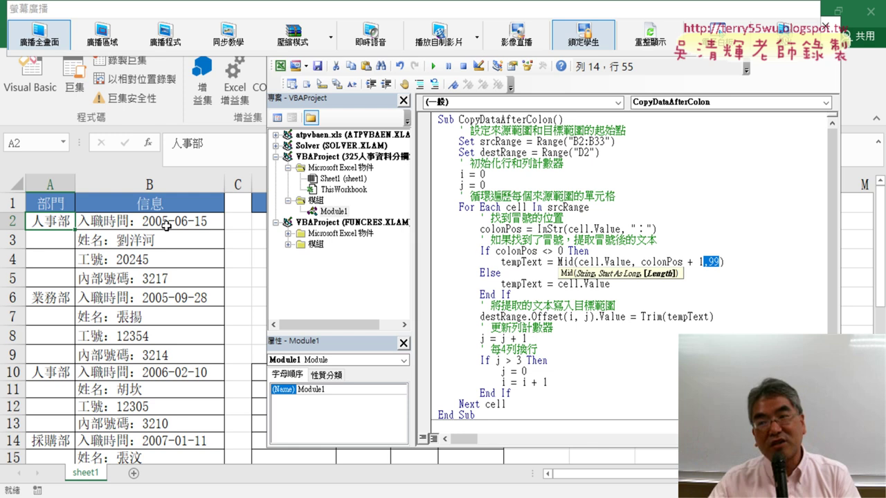
{"action": "type", "text": "999"}
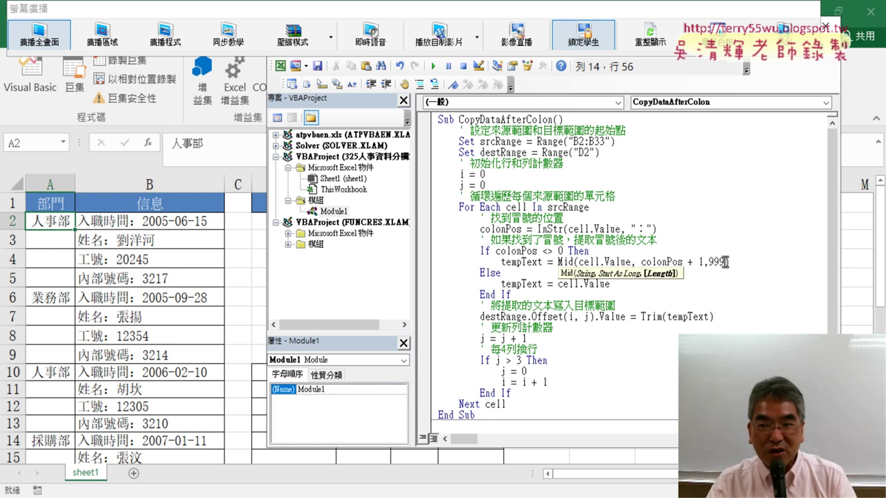
{"action": "left_click_drag", "start_coordinate": [725, 262], "coordinate": [720, 263]}
{"action": "key", "text": "BackSpace"}
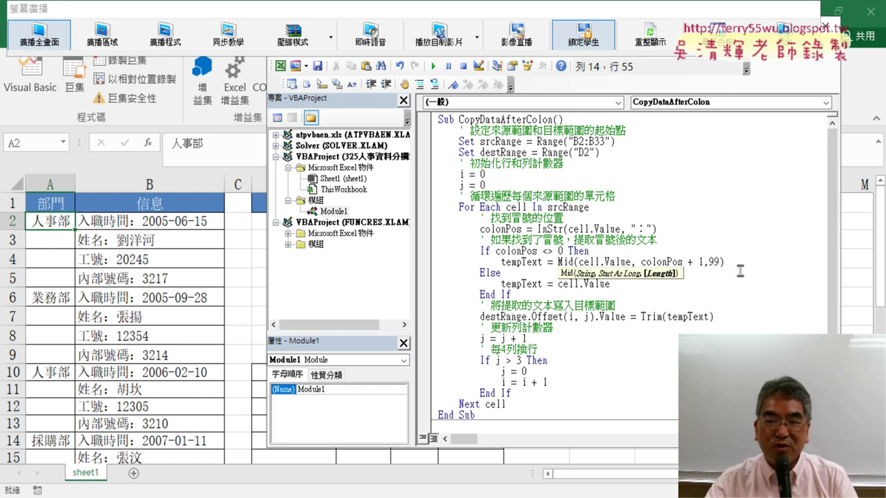
{"action": "left_click_drag", "start_coordinate": [705, 262], "coordinate": [720, 262]}
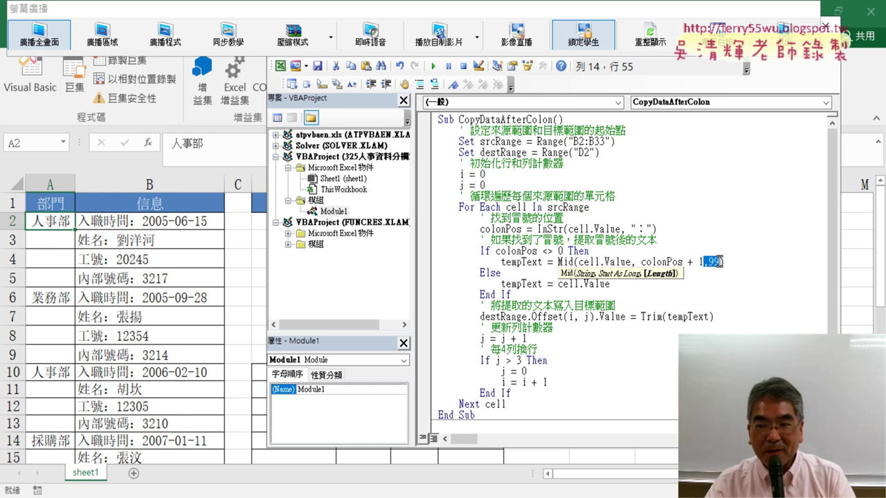
{"action": "key", "text": "BackSpace"}
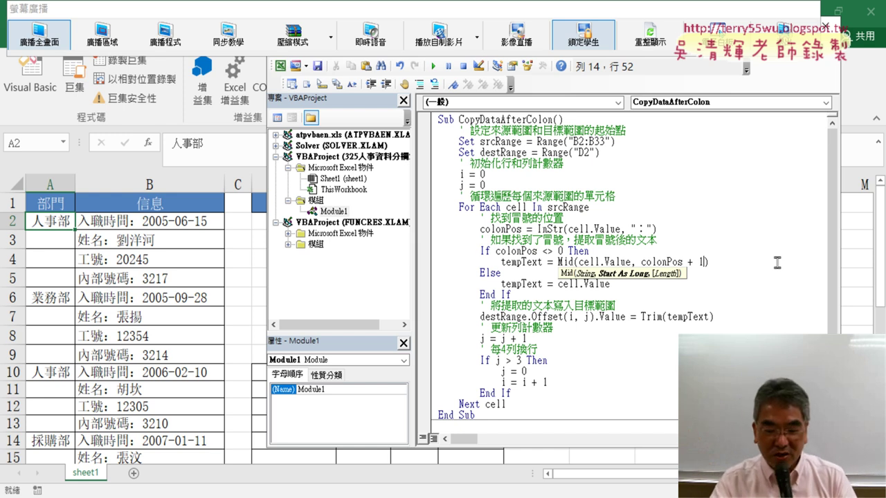
{"action": "type", "text": ","}
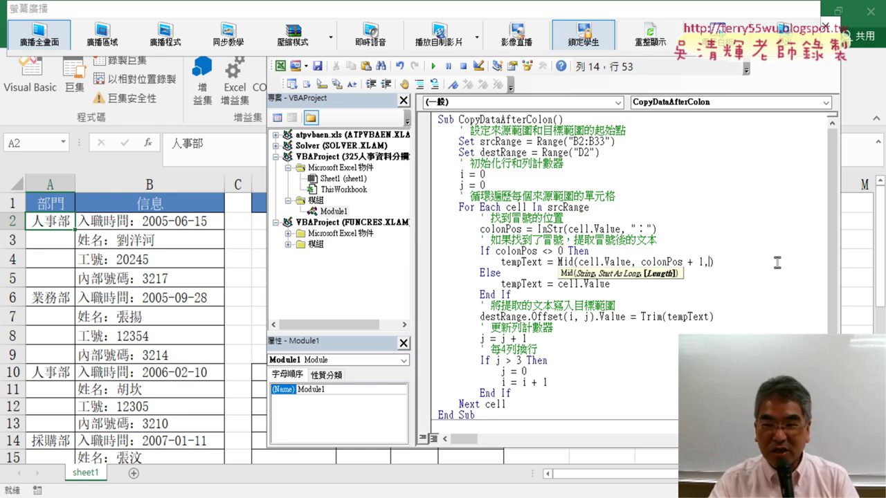
{"action": "type", "text": "99"}
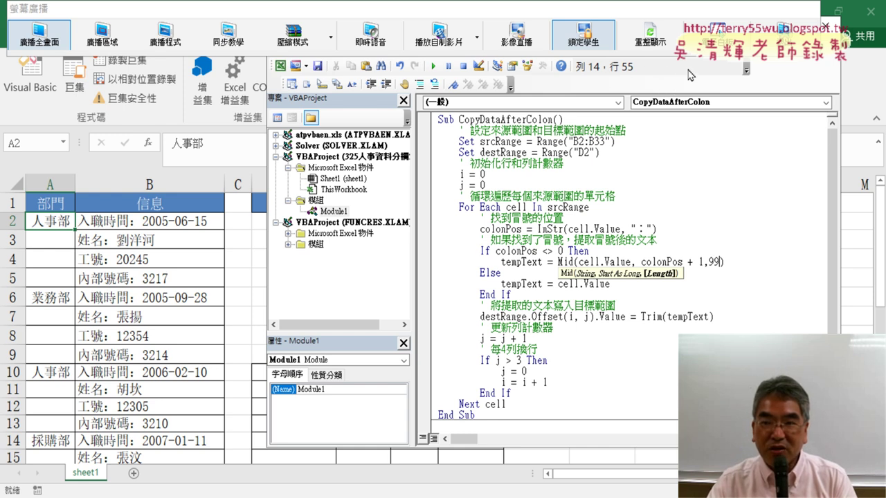
Slide the VBA editor right to reveal the D–G results table, pointing out Offset in the code.
{"action": "left_click", "coordinate": [772, 227]}
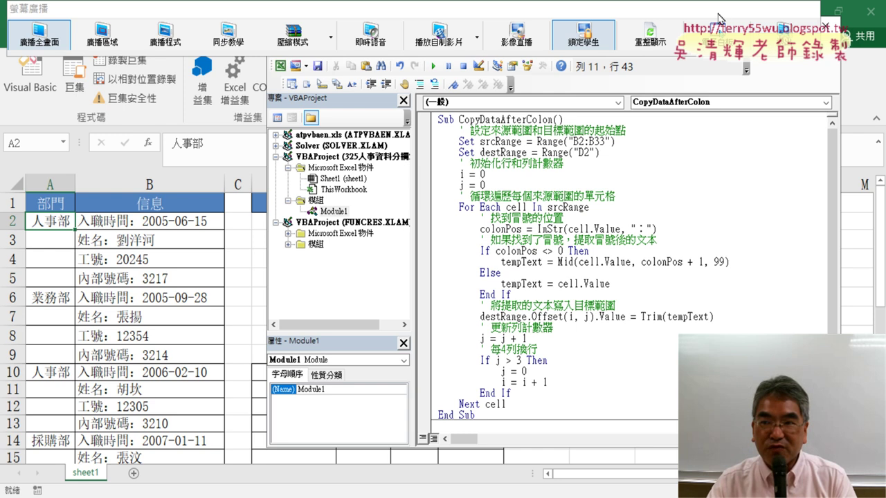
{"action": "left_click_drag", "start_coordinate": [671, 24], "coordinate": [768, 36]}
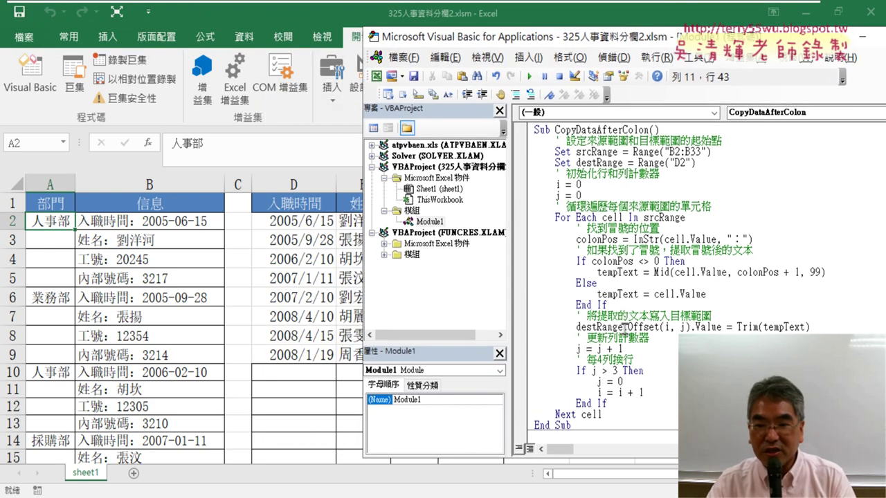
{"action": "left_click_drag", "start_coordinate": [624, 326], "coordinate": [662, 328]}
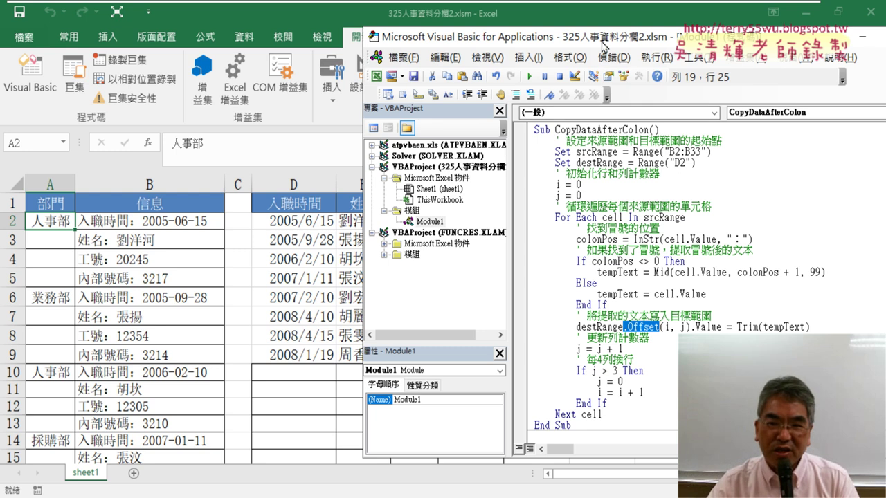
{"action": "mouse_move", "coordinate": [608, 37]}
{"action": "left_mouse_down"}
{"action": "mouse_move", "coordinate": [765, 43]}
{"action": "mouse_move", "coordinate": [754, 40]}
{"action": "left_mouse_up"}
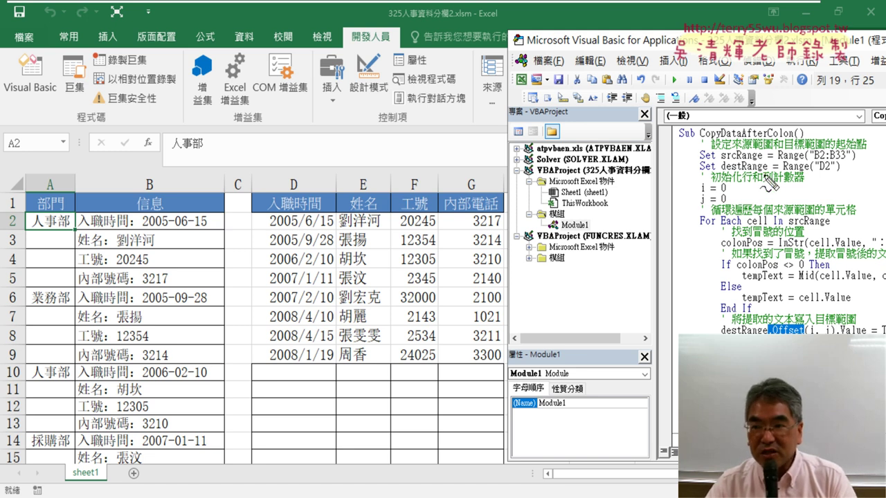
Underline destRange and "D2" in the code, box cell D2, and arrow rightward across the table.
{"action": "mouse_move", "coordinate": [763, 175]}
{"action": "left_mouse_down"}
{"action": "mouse_move", "coordinate": [721, 175]}
{"action": "mouse_move", "coordinate": [724, 165]}
{"action": "mouse_move", "coordinate": [768, 171]}
{"action": "left_mouse_up"}
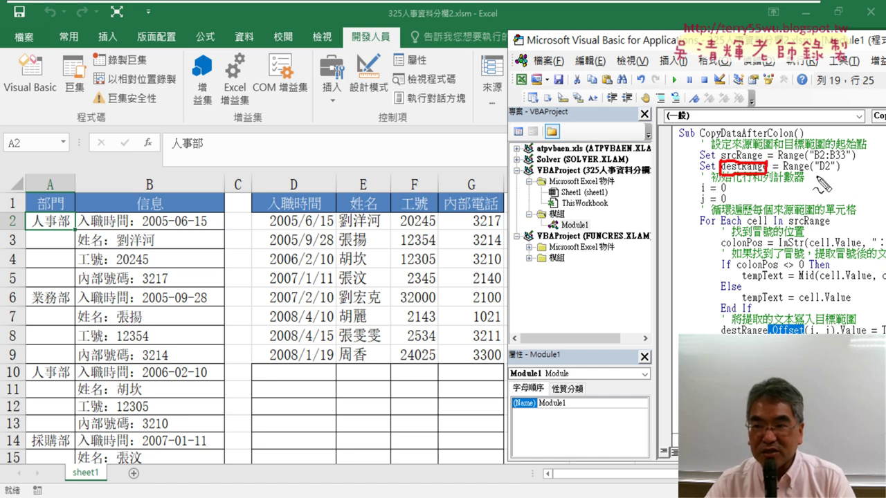
{"action": "left_click_drag", "start_coordinate": [816, 176], "coordinate": [836, 175]}
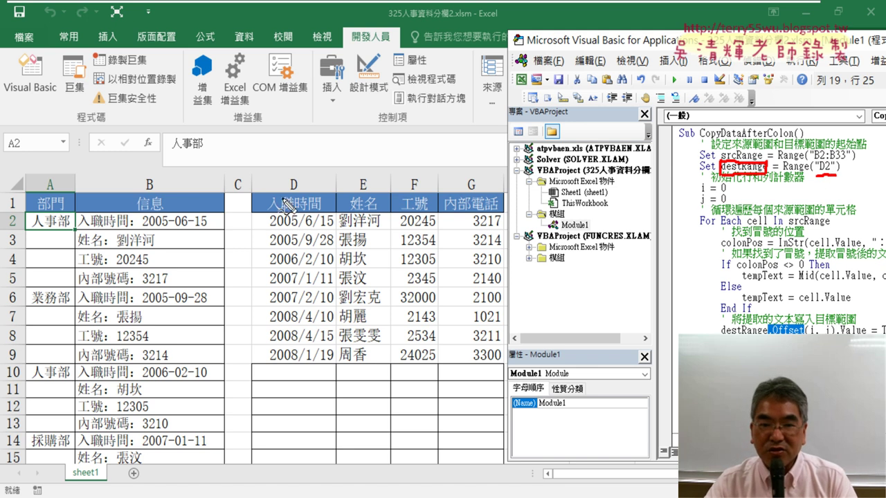
{"action": "mouse_move", "coordinate": [262, 232]}
{"action": "left_mouse_down"}
{"action": "mouse_move", "coordinate": [323, 206]}
{"action": "mouse_move", "coordinate": [333, 230]}
{"action": "left_mouse_up"}
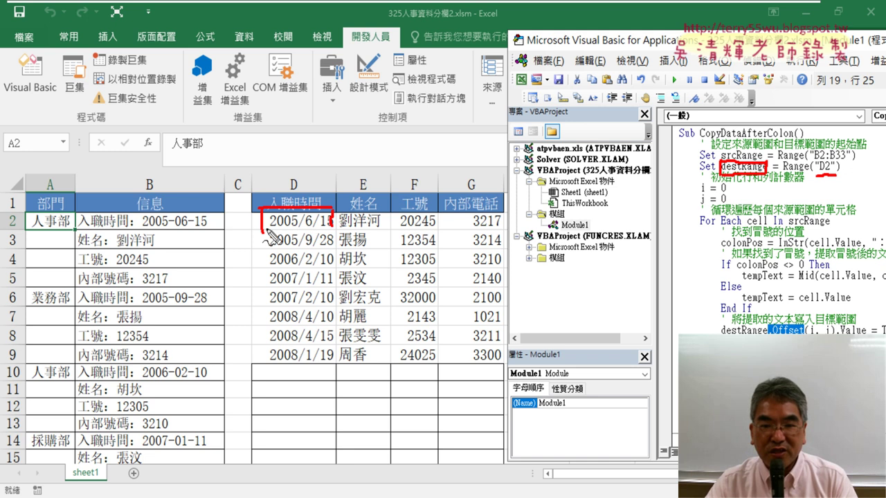
{"action": "left_click_drag", "start_coordinate": [264, 233], "coordinate": [332, 230]}
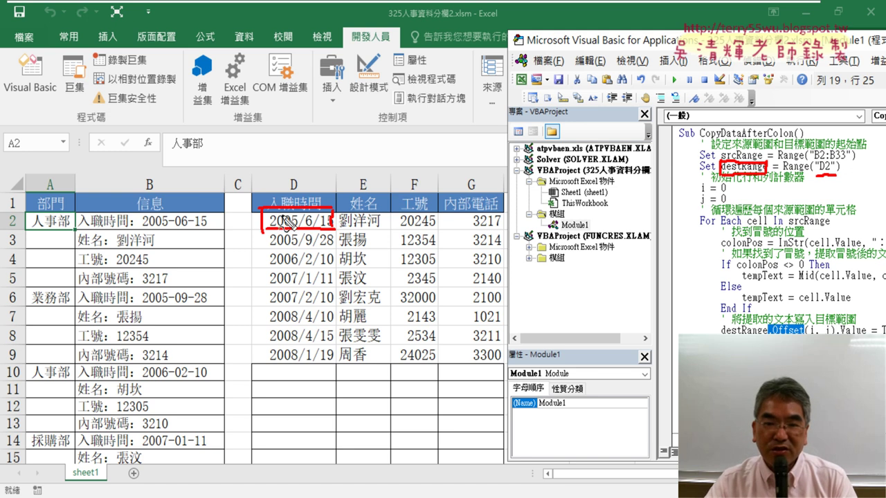
{"action": "mouse_move", "coordinate": [270, 210]}
{"action": "left_mouse_down"}
{"action": "mouse_move", "coordinate": [282, 228]}
{"action": "mouse_move", "coordinate": [309, 216]}
{"action": "mouse_move", "coordinate": [332, 228]}
{"action": "left_mouse_up"}
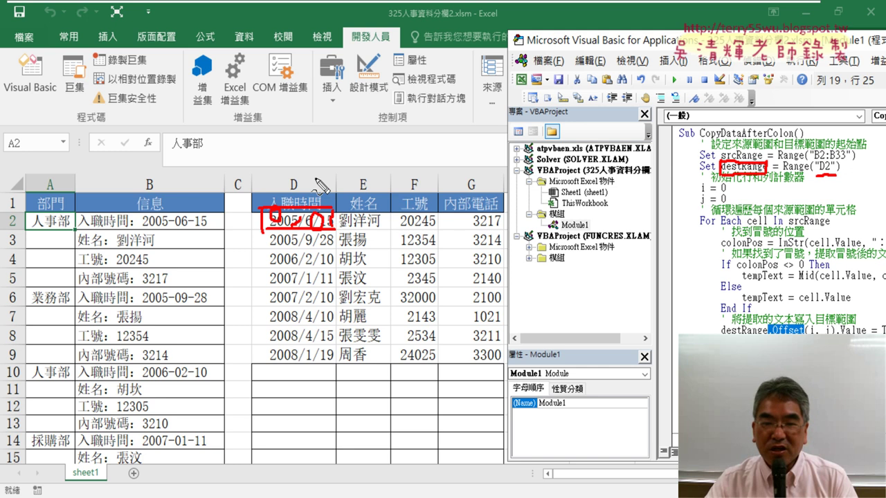
{"action": "mouse_move", "coordinate": [302, 157]}
{"action": "left_mouse_down"}
{"action": "mouse_move", "coordinate": [380, 161]}
{"action": "mouse_move", "coordinate": [360, 169]}
{"action": "left_mouse_up"}
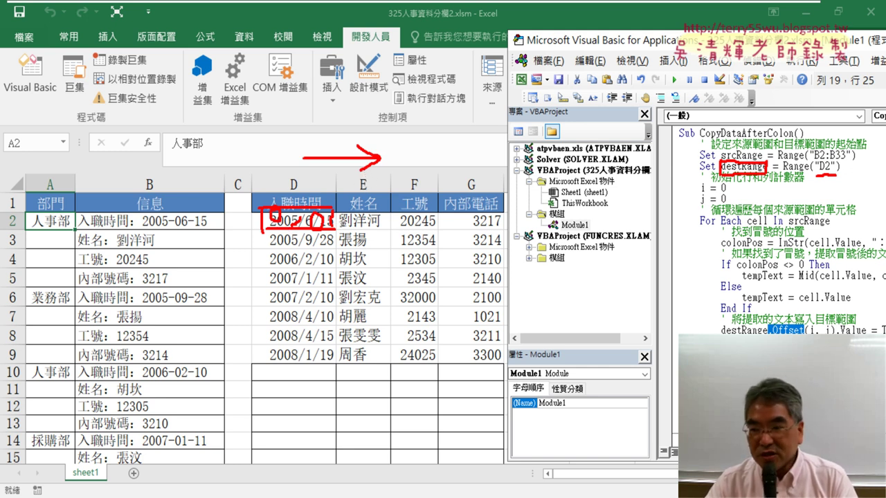
Mark Offset(i, j), link E2's name to B3, and label columns D–G as j offsets 0–3.
{"action": "left_click_drag", "start_coordinate": [831, 320], "coordinate": [829, 331]}
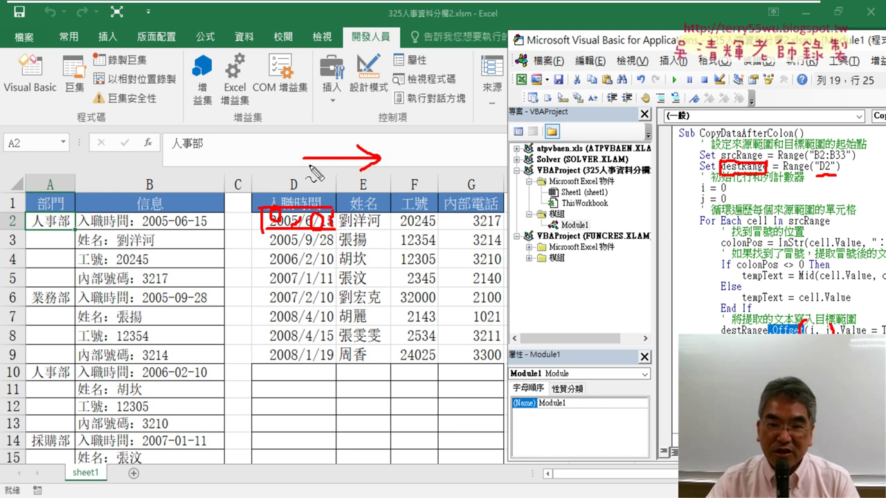
{"action": "left_click_drag", "start_coordinate": [348, 144], "coordinate": [379, 160]}
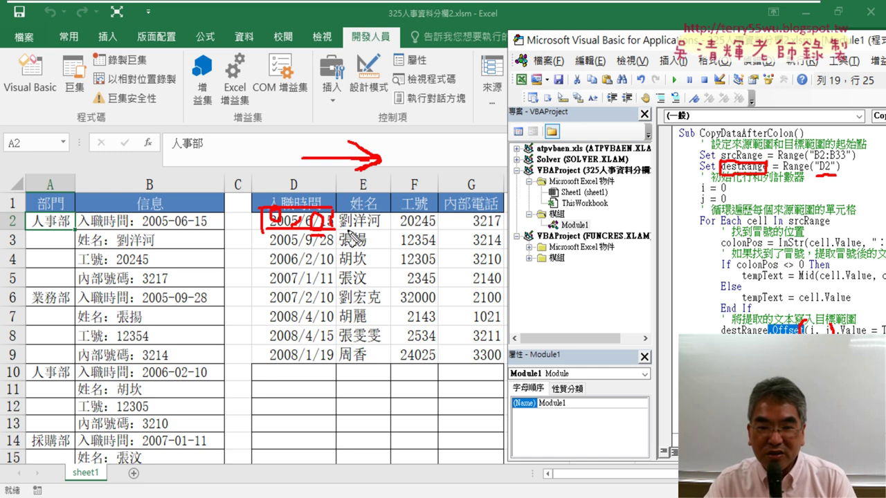
{"action": "left_click_drag", "start_coordinate": [345, 231], "coordinate": [377, 229]}
{"action": "left_click_drag", "start_coordinate": [117, 246], "coordinate": [154, 245]}
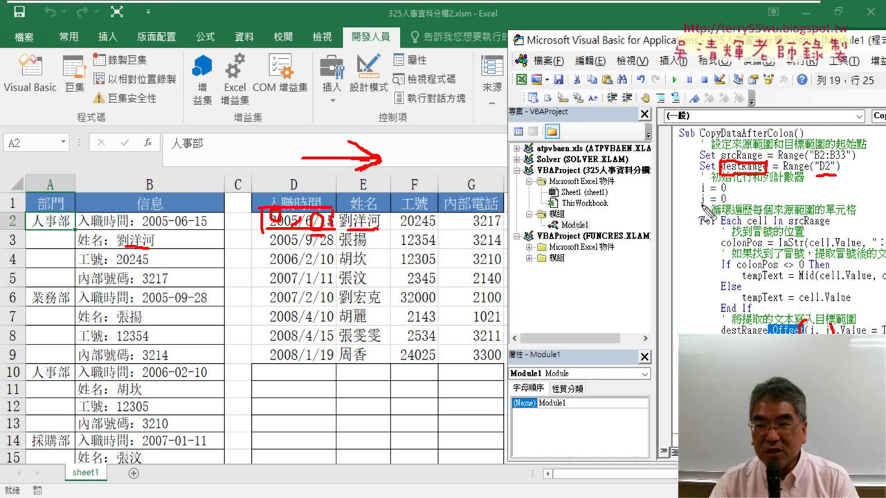
{"action": "left_click_drag", "start_coordinate": [699, 205], "coordinate": [739, 204]}
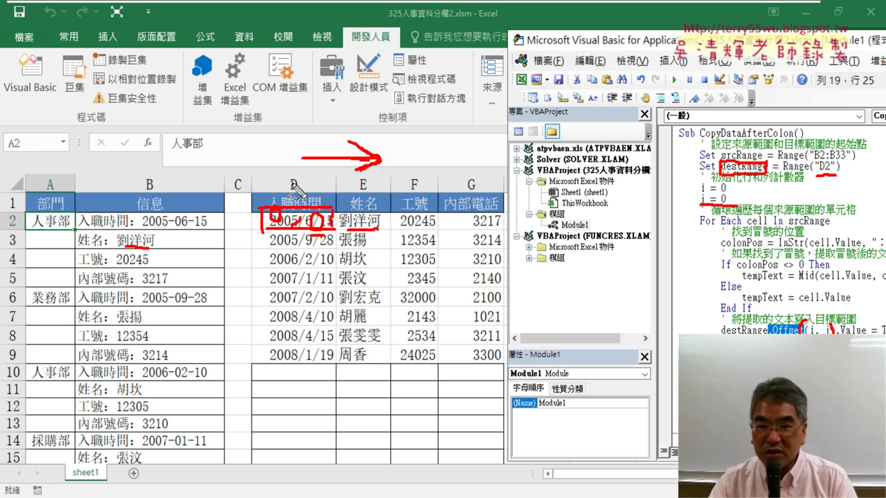
{"action": "left_click_drag", "start_coordinate": [292, 165], "coordinate": [288, 169]}
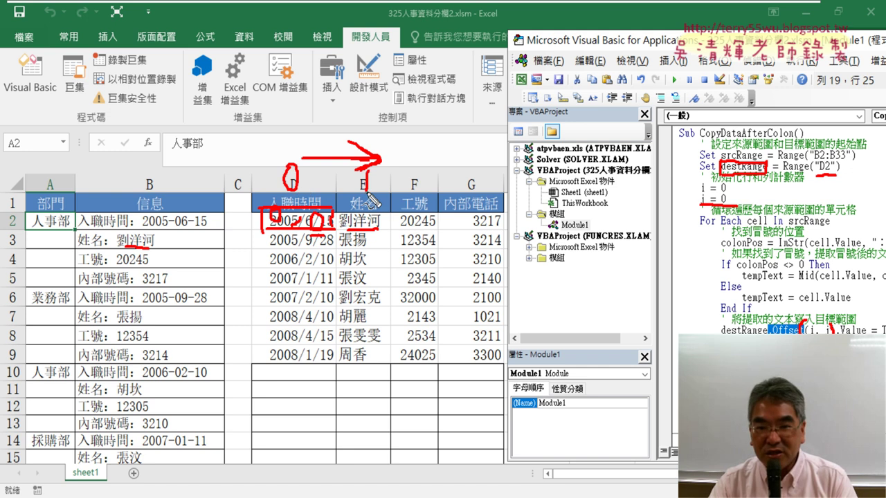
{"action": "left_click_drag", "start_coordinate": [409, 169], "coordinate": [426, 181]}
{"action": "left_click_drag", "start_coordinate": [465, 161], "coordinate": [482, 174]}
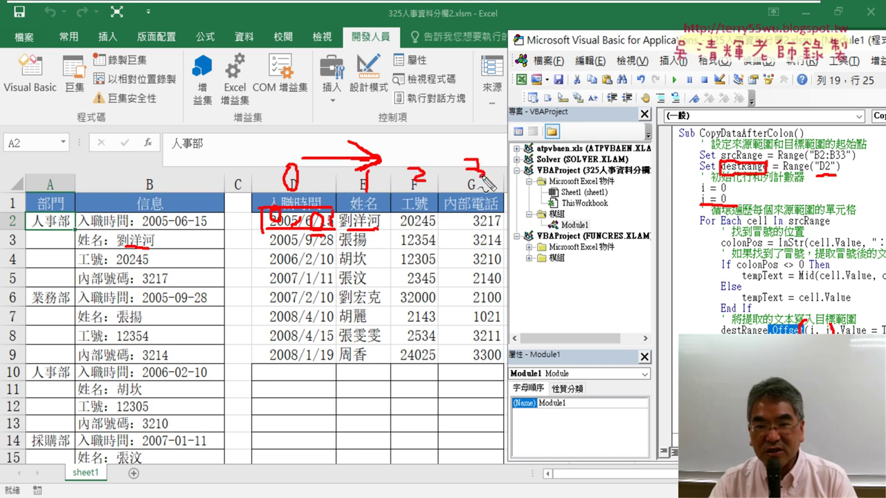
Circle the workbook's macro project, label the i row offsets beside the rows, then clear all drawings.
{"action": "left_click_drag", "start_coordinate": [530, 155], "coordinate": [556, 211]}
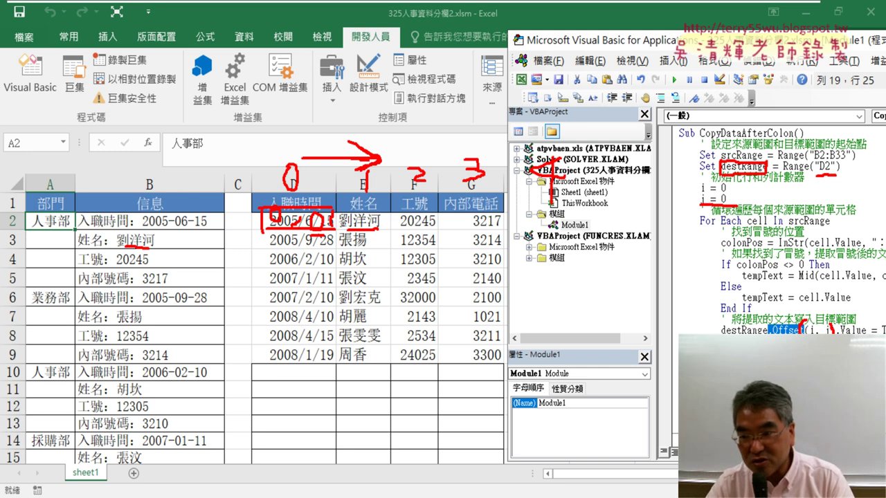
{"action": "left_click_drag", "start_coordinate": [539, 204], "coordinate": [574, 194]}
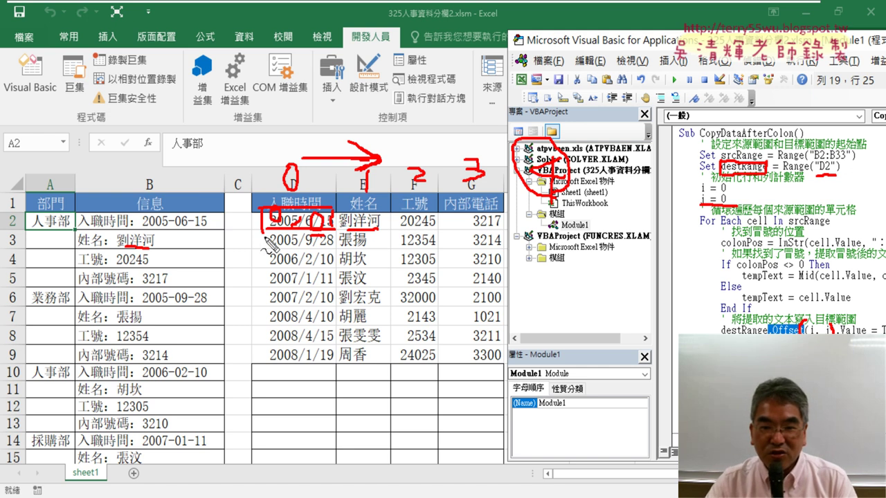
{"action": "left_click_drag", "start_coordinate": [246, 219], "coordinate": [235, 256]}
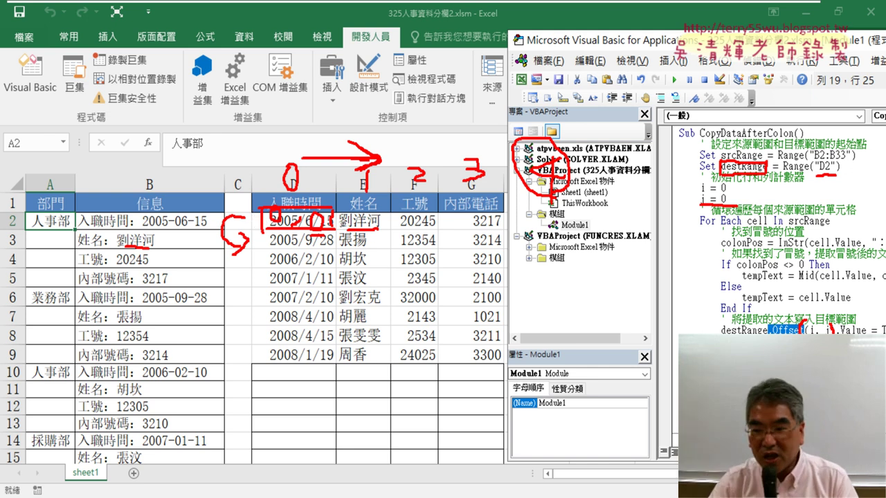
{"action": "left_click_drag", "start_coordinate": [700, 193], "coordinate": [727, 193]}
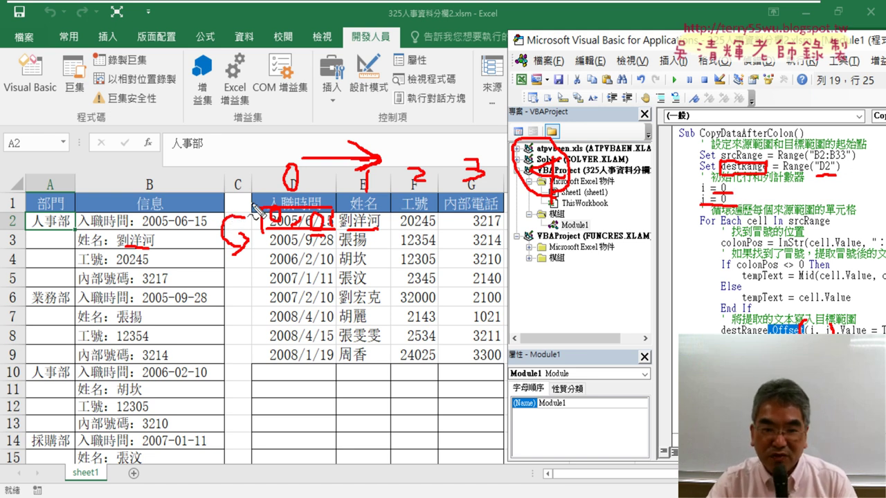
{"action": "mouse_move", "coordinate": [210, 217]}
{"action": "left_mouse_down"}
{"action": "mouse_move", "coordinate": [211, 276]}
{"action": "mouse_move", "coordinate": [247, 301]}
{"action": "mouse_move", "coordinate": [238, 309]}
{"action": "left_mouse_up"}
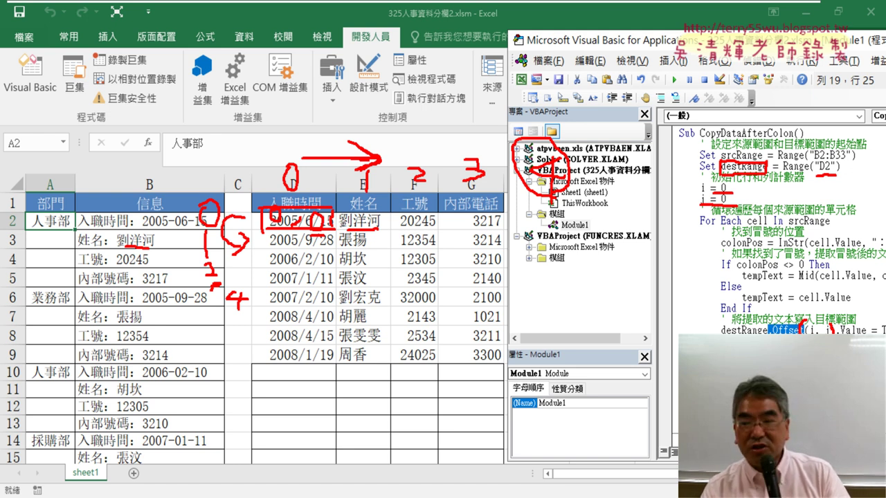
{"action": "key", "text": "Escape"}
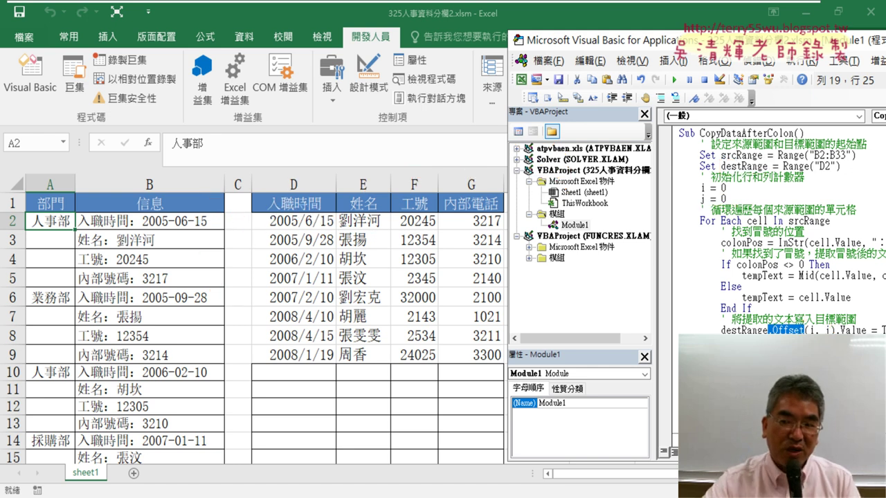
Select Offset in the destRange.Offset(i, j) write-out line.
{"action": "left_click", "coordinate": [823, 330]}
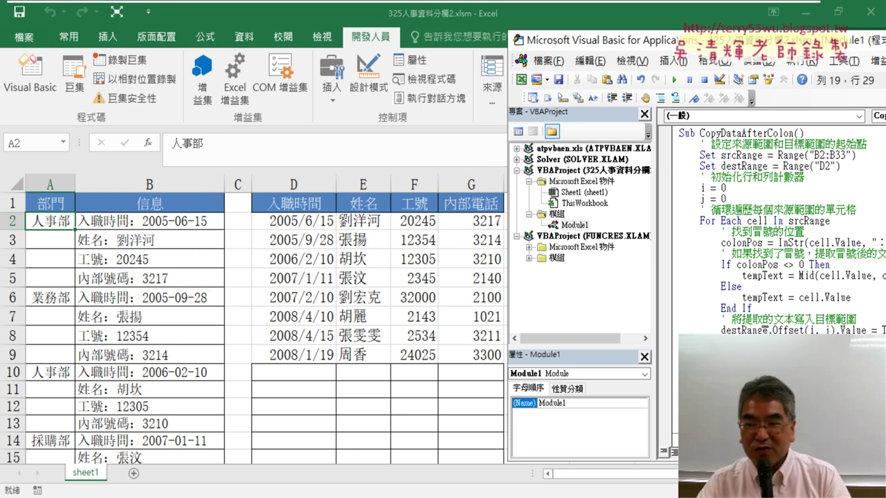
{"action": "left_click_drag", "start_coordinate": [766, 329], "coordinate": [793, 329]}
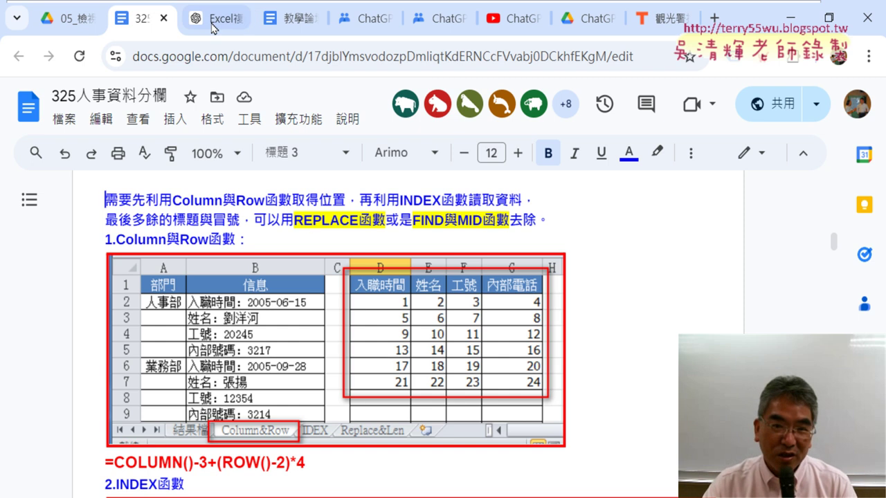
Switch to the ChatGPT chat and scroll to the '不用Offset' follow-up and its revised VBA code.
{"action": "left_click", "coordinate": [212, 26]}
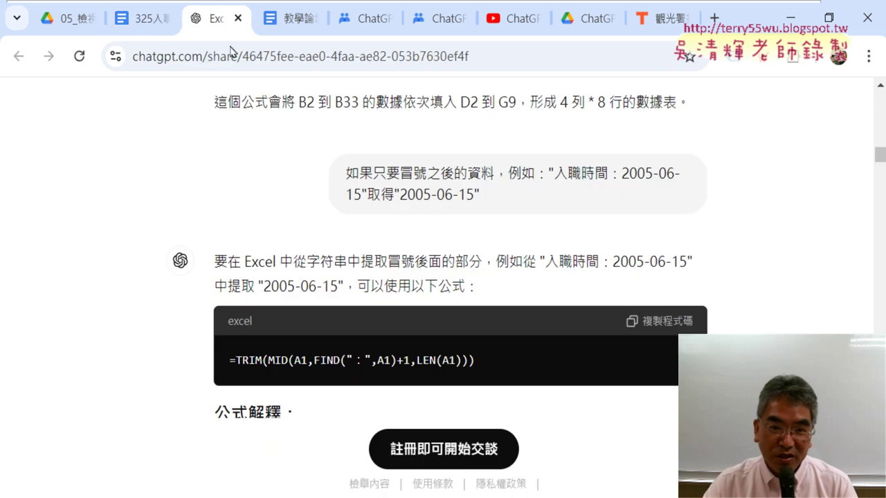
{"action": "scroll", "coordinate": [682, 310], "scroll_direction": "down", "scroll_amount": 4}
{"action": "scroll", "coordinate": [684, 310], "scroll_direction": "up", "scroll_amount": 10}
{"action": "scroll", "coordinate": [681, 309], "scroll_direction": "down", "scroll_amount": 1}
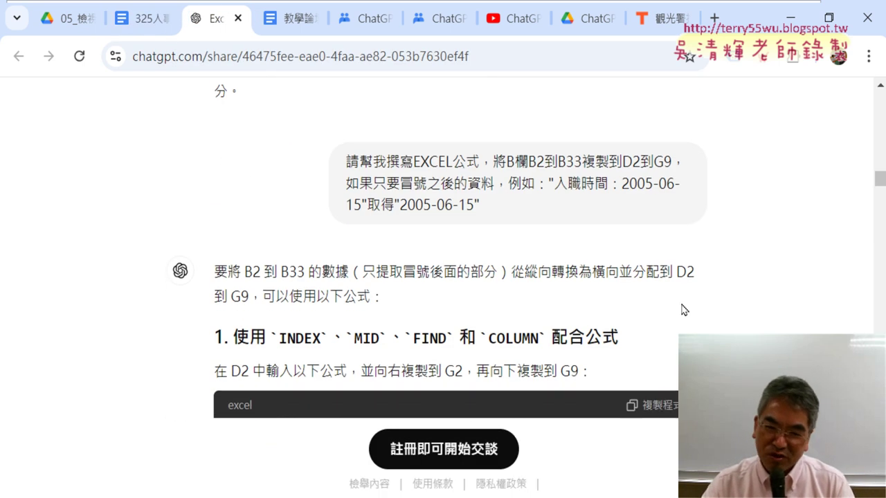
{"action": "scroll", "coordinate": [682, 310], "scroll_direction": "down", "scroll_amount": 3}
{"action": "scroll", "coordinate": [681, 309], "scroll_direction": "down", "scroll_amount": 5}
{"action": "scroll", "coordinate": [682, 309], "scroll_direction": "down", "scroll_amount": 1}
{"action": "scroll", "coordinate": [682, 309], "scroll_direction": "down", "scroll_amount": 4}
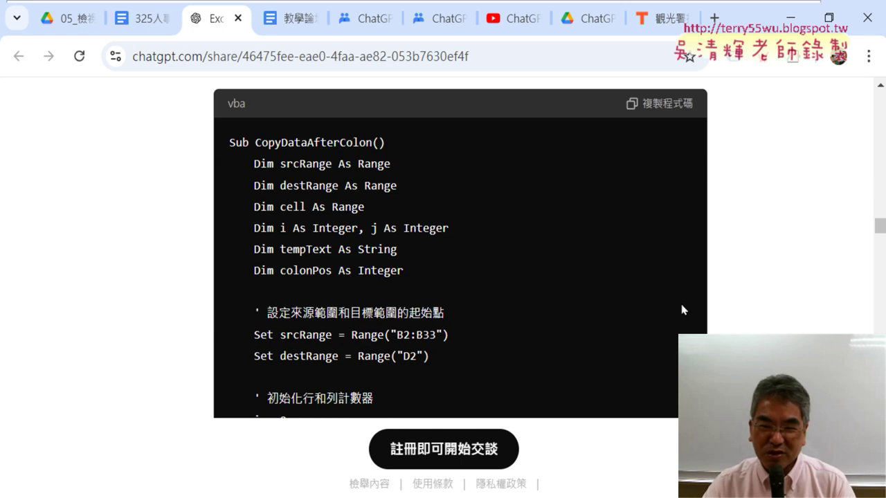
{"action": "scroll", "coordinate": [682, 310], "scroll_direction": "up", "scroll_amount": 1}
{"action": "scroll", "coordinate": [682, 310], "scroll_direction": "up", "scroll_amount": 3}
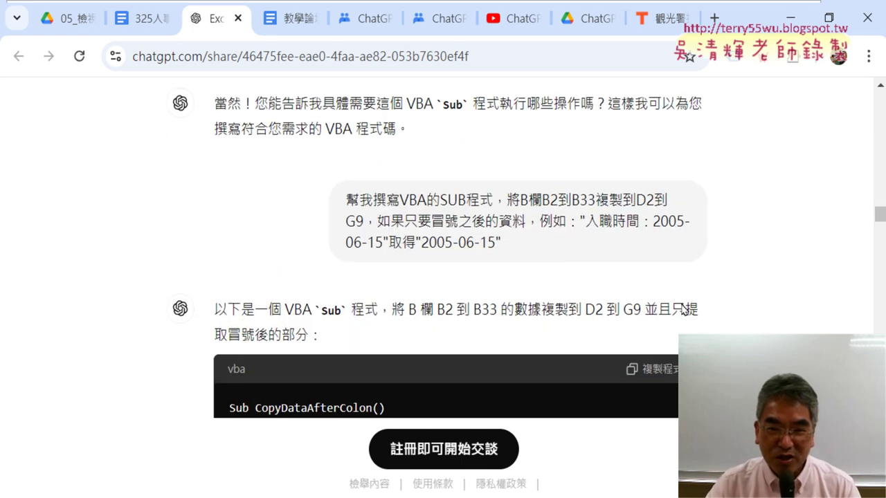
{"action": "scroll", "coordinate": [736, 321], "scroll_direction": "down", "scroll_amount": 4}
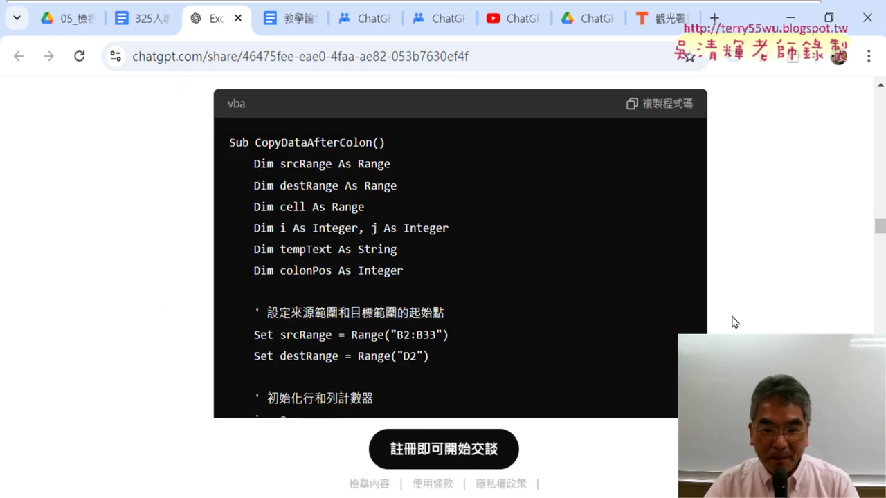
{"action": "scroll", "coordinate": [449, 285], "scroll_direction": "down", "scroll_amount": 4}
{"action": "scroll", "coordinate": [413, 285], "scroll_direction": "down", "scroll_amount": 4}
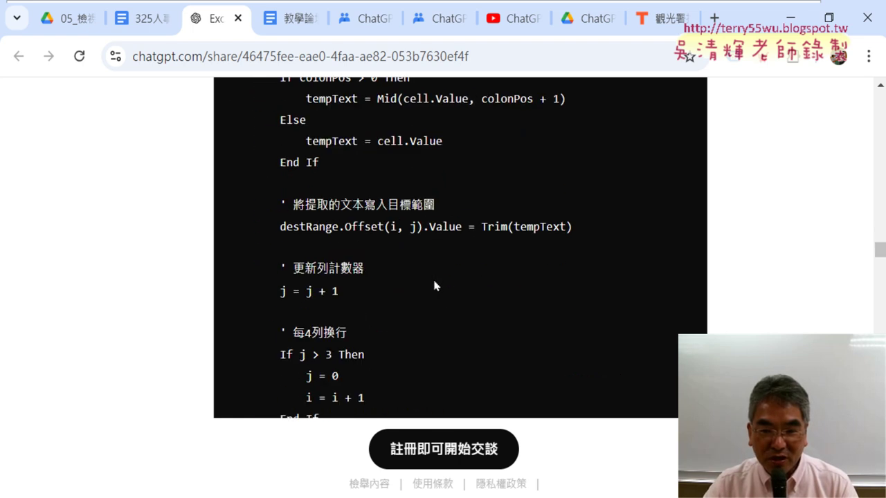
{"action": "scroll", "coordinate": [435, 286], "scroll_direction": "down", "scroll_amount": 5}
{"action": "scroll", "coordinate": [435, 285], "scroll_direction": "down", "scroll_amount": 4}
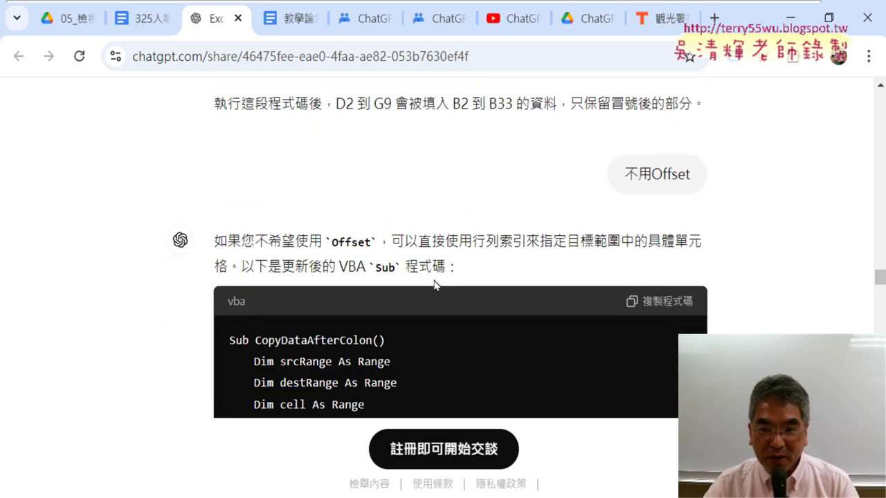
{"action": "mouse_move", "coordinate": [626, 169]}
{"action": "left_mouse_down"}
{"action": "mouse_move", "coordinate": [683, 170]}
{"action": "mouse_move", "coordinate": [651, 174]}
{"action": "left_mouse_up"}
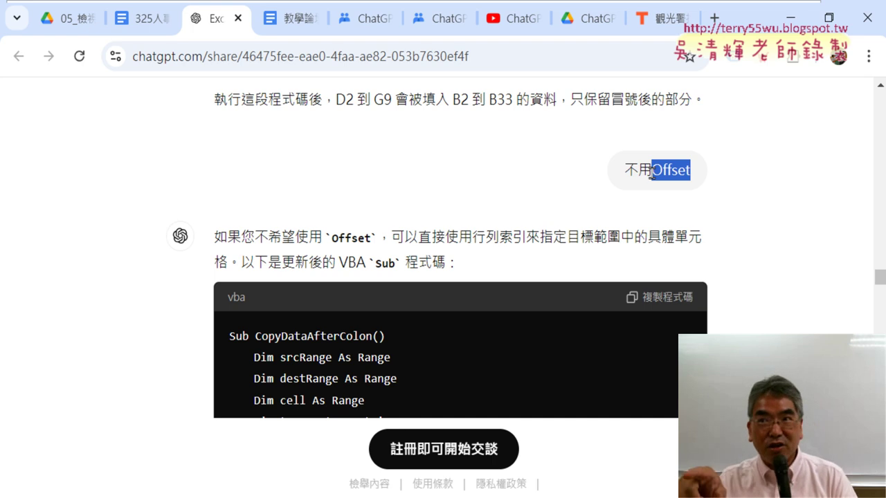
{"action": "left_click", "coordinate": [698, 177]}
{"action": "left_click_drag", "start_coordinate": [697, 177], "coordinate": [655, 176]}
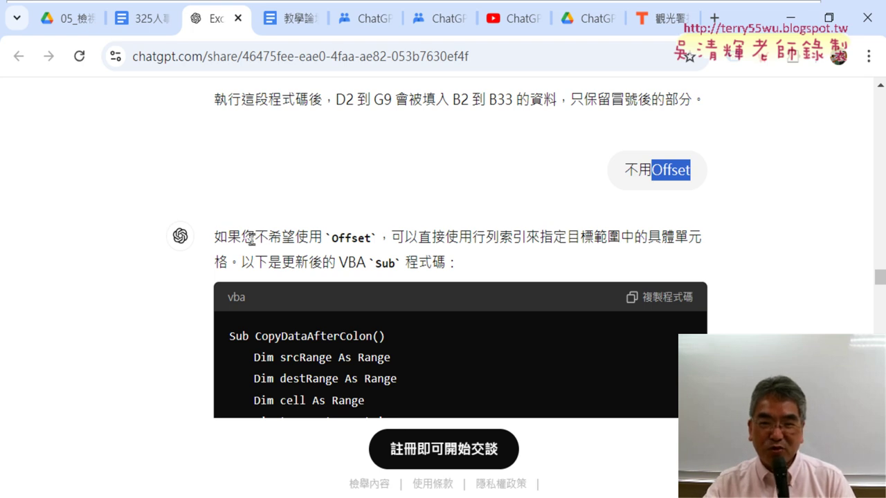
{"action": "left_click_drag", "start_coordinate": [241, 236], "coordinate": [258, 239]}
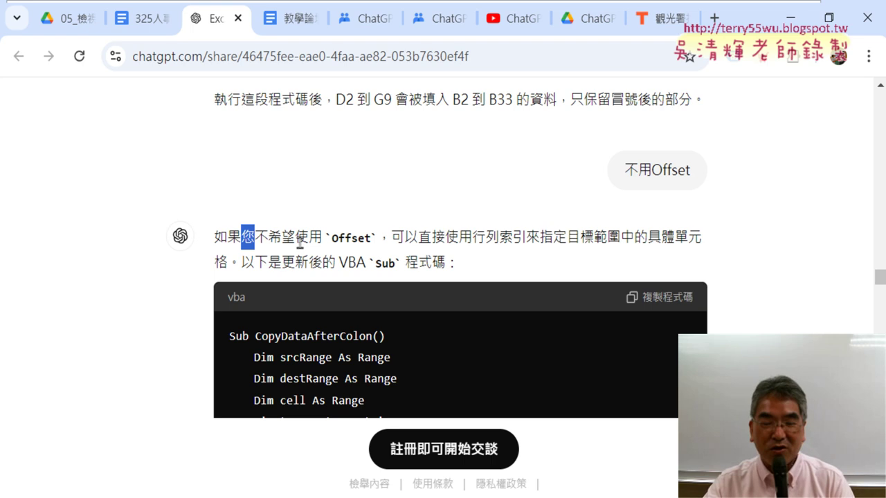
{"action": "left_click_drag", "start_coordinate": [295, 237], "coordinate": [255, 238]}
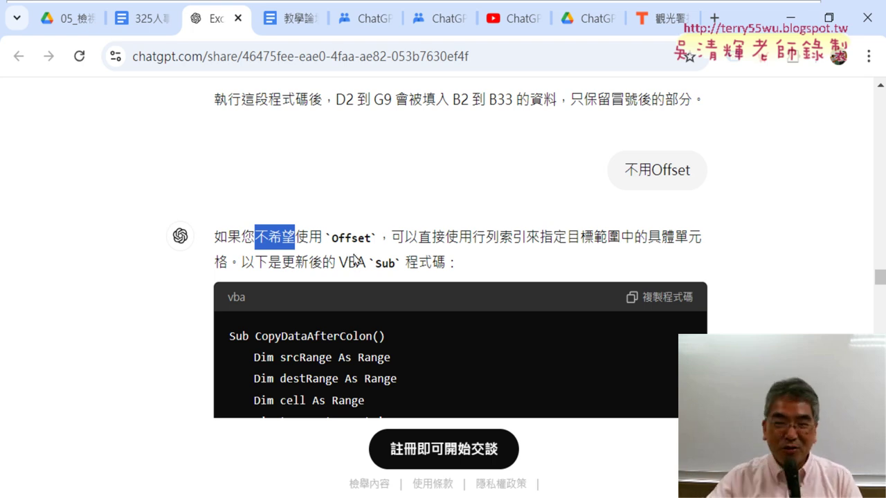
{"action": "left_click_drag", "start_coordinate": [329, 239], "coordinate": [374, 239]}
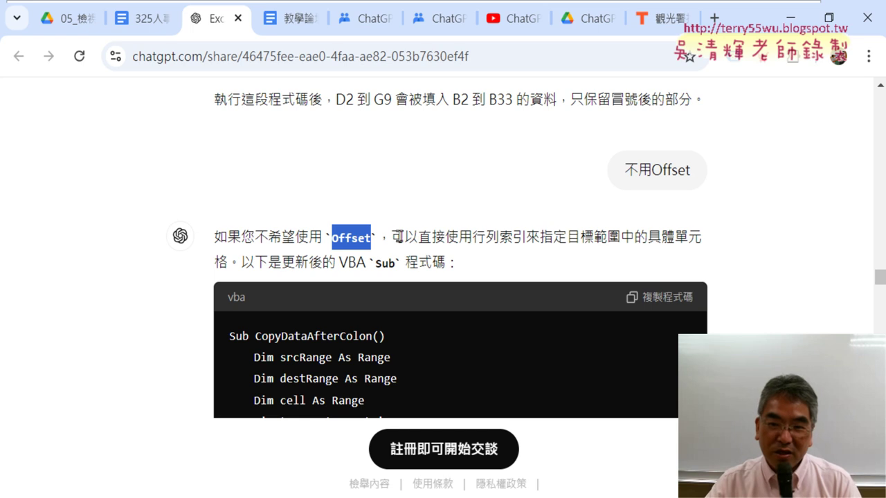
{"action": "left_click_drag", "start_coordinate": [472, 237], "coordinate": [528, 240]}
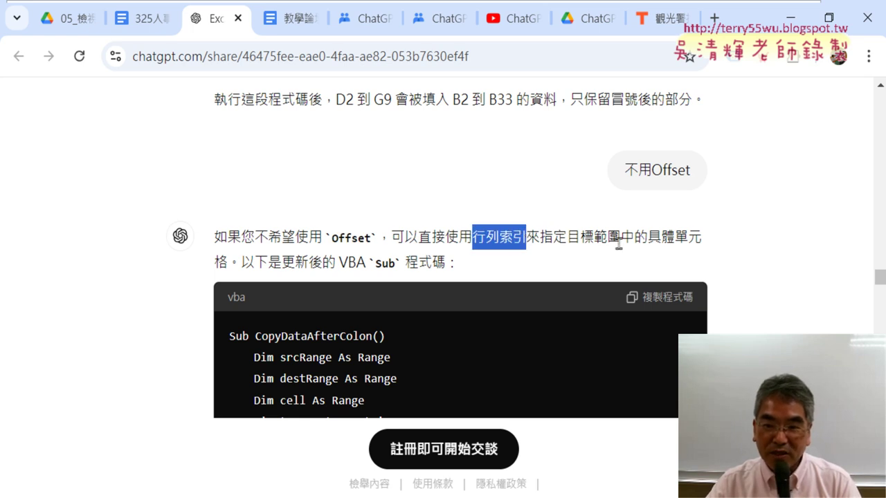
{"action": "left_click_drag", "start_coordinate": [568, 238], "coordinate": [623, 239]}
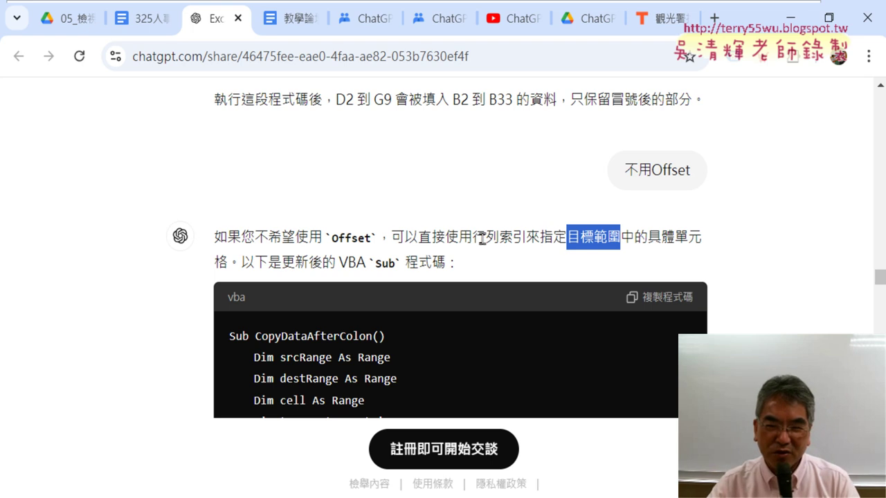
{"action": "left_click_drag", "start_coordinate": [647, 238], "coordinate": [703, 240]}
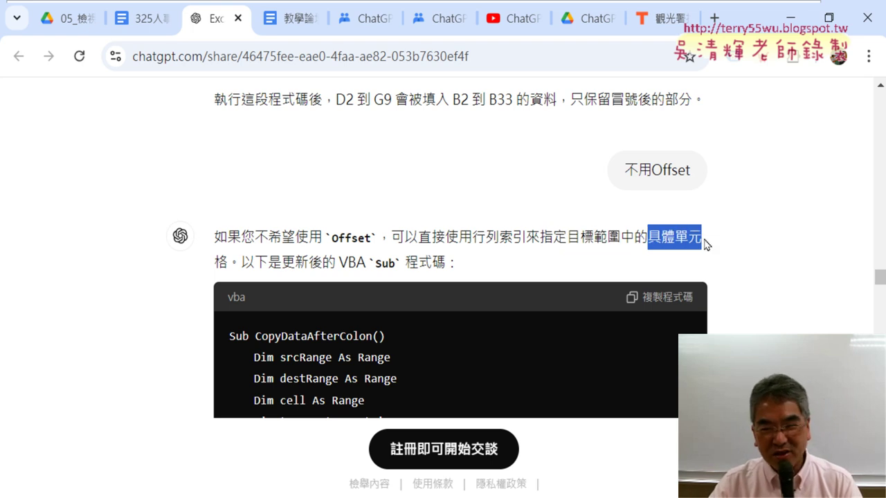
{"action": "left_click_drag", "start_coordinate": [239, 262], "coordinate": [469, 270]}
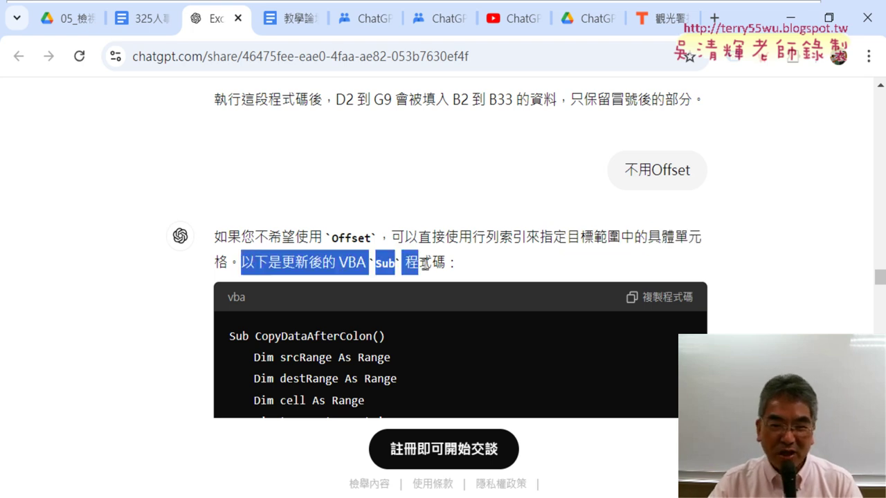
Review the revised code's rowNum and colNum starting values, then copy the whole code block.
{"action": "scroll", "coordinate": [565, 257], "scroll_direction": "down", "scroll_amount": 1}
{"action": "scroll", "coordinate": [565, 257], "scroll_direction": "down", "scroll_amount": 2}
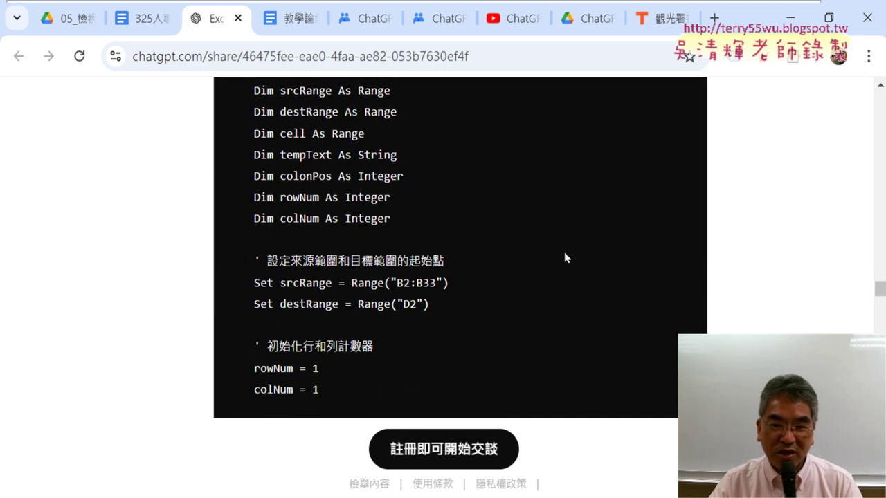
{"action": "scroll", "coordinate": [533, 268], "scroll_direction": "down", "scroll_amount": 1}
{"action": "scroll", "coordinate": [514, 267], "scroll_direction": "down", "scroll_amount": 1}
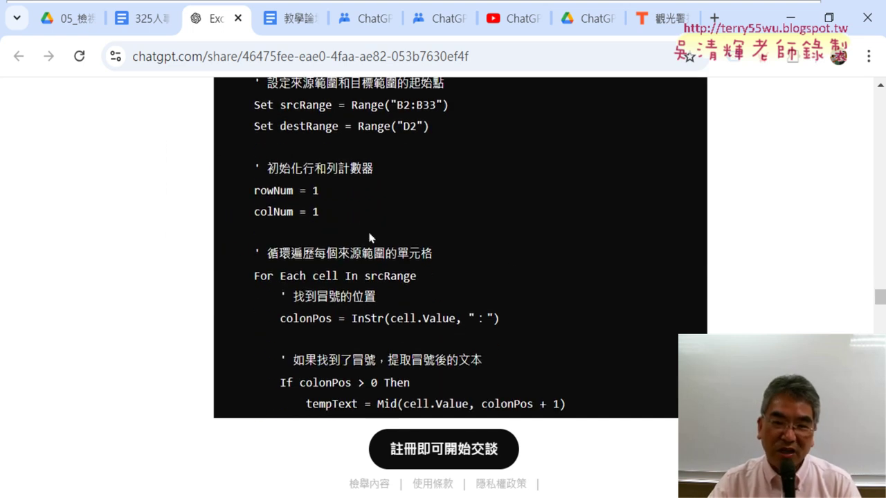
{"action": "left_click_drag", "start_coordinate": [339, 218], "coordinate": [222, 198]}
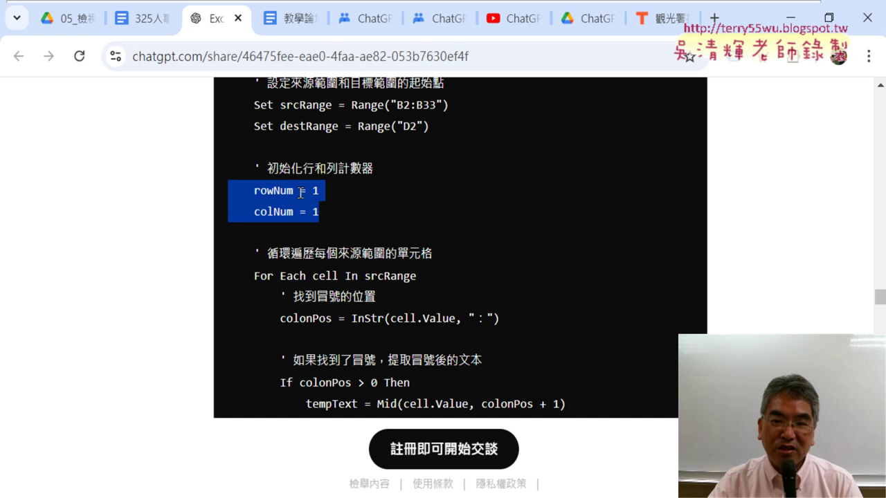
{"action": "scroll", "coordinate": [397, 215], "scroll_direction": "down", "scroll_amount": 2}
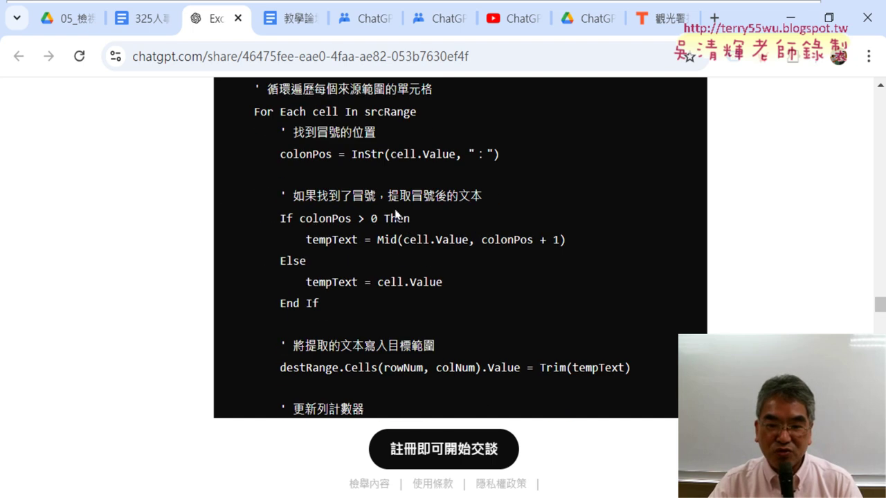
{"action": "scroll", "coordinate": [397, 215], "scroll_direction": "down", "scroll_amount": 2}
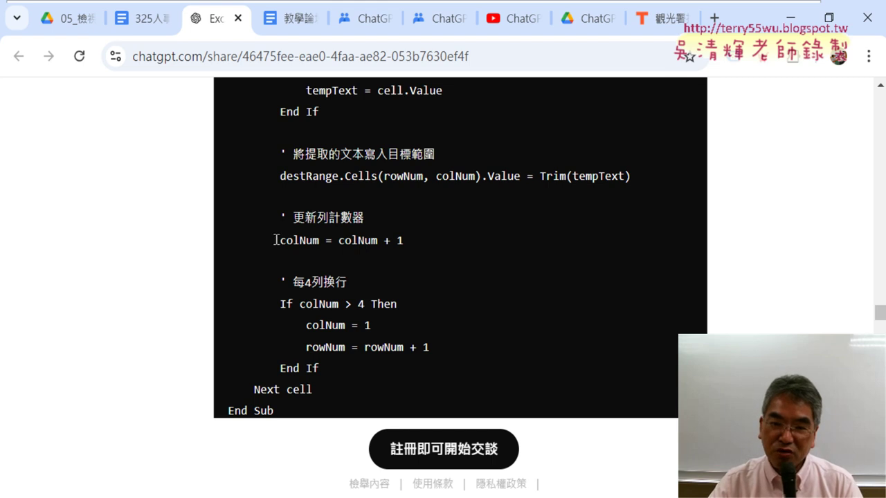
{"action": "scroll", "coordinate": [416, 243], "scroll_direction": "up", "scroll_amount": 3}
{"action": "scroll", "coordinate": [418, 238], "scroll_direction": "down", "scroll_amount": 4}
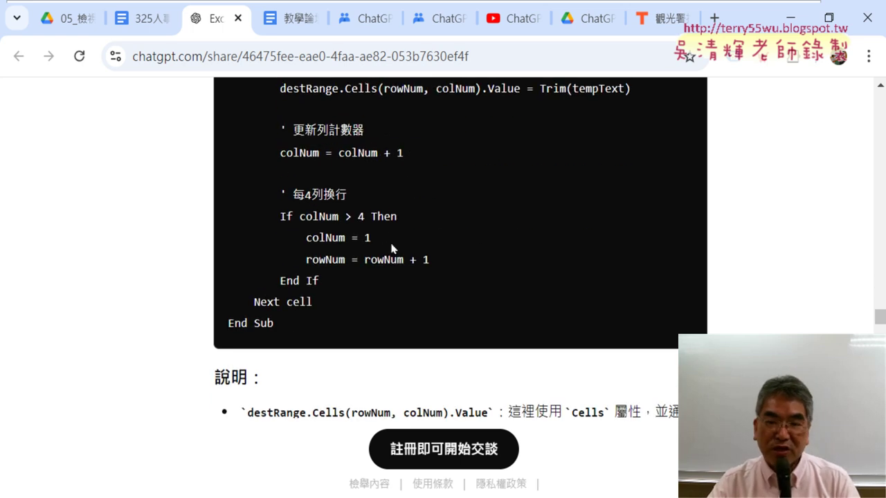
{"action": "scroll", "coordinate": [395, 249], "scroll_direction": "up", "scroll_amount": 4}
{"action": "scroll", "coordinate": [523, 217], "scroll_direction": "up", "scroll_amount": 3}
{"action": "scroll", "coordinate": [664, 156], "scroll_direction": "up", "scroll_amount": 3}
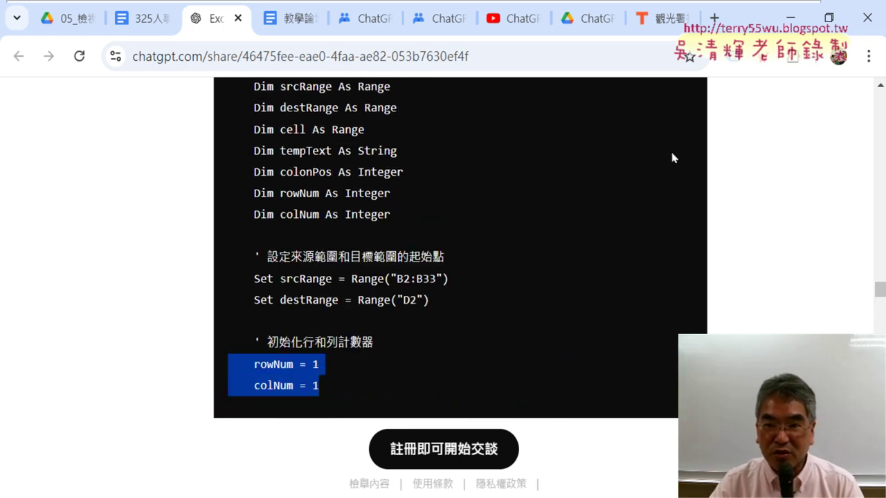
{"action": "scroll", "coordinate": [662, 155], "scroll_direction": "up", "scroll_amount": 1}
{"action": "left_click", "coordinate": [666, 121]}
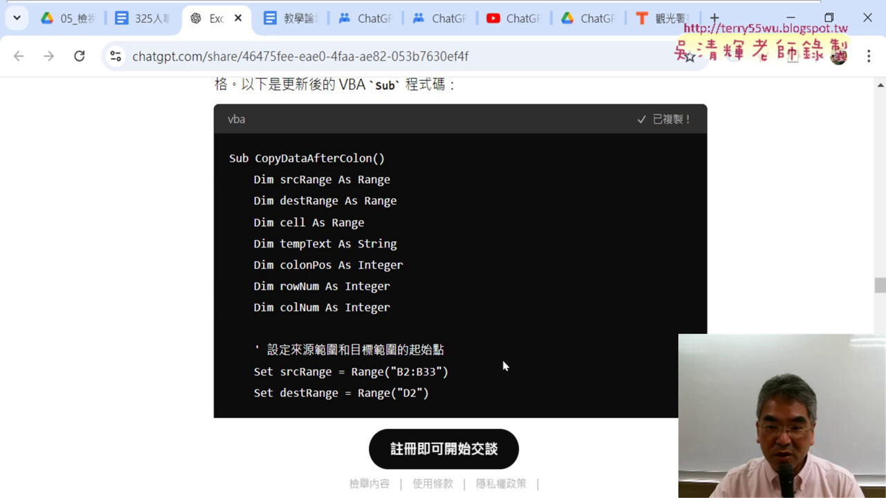
Paste the copied procedure into Module1 below the 清除 routine.
{"action": "key", "text": "alt+Tab"}
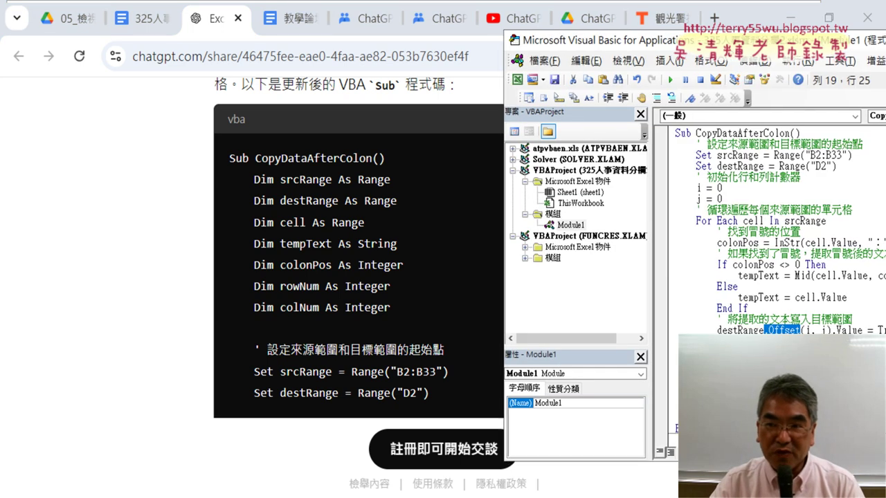
{"action": "left_click_drag", "start_coordinate": [686, 38], "coordinate": [450, 40]}
{"action": "scroll", "coordinate": [500, 181], "scroll_direction": "down", "scroll_amount": 2}
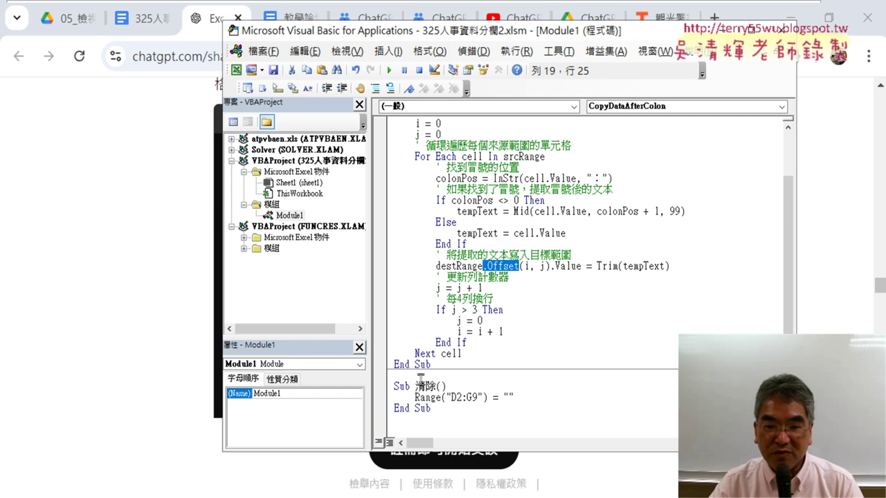
{"action": "left_click", "coordinate": [419, 427]}
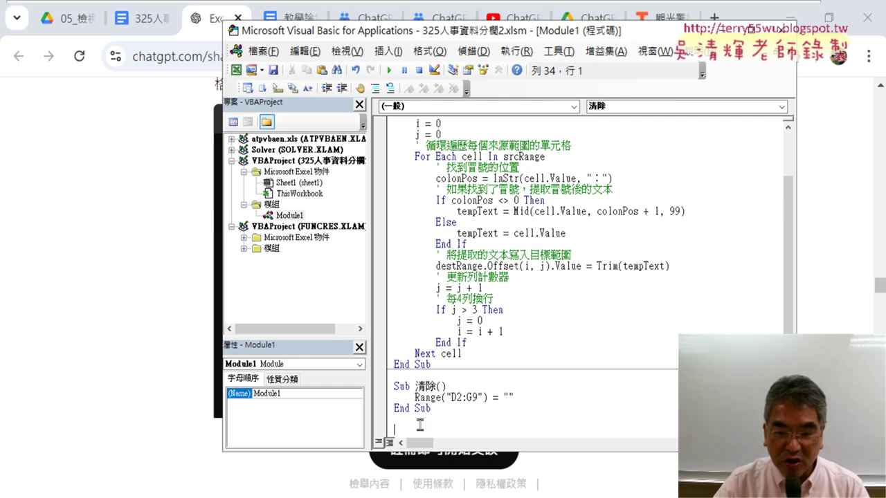
{"action": "key", "text": "ctrl+v"}
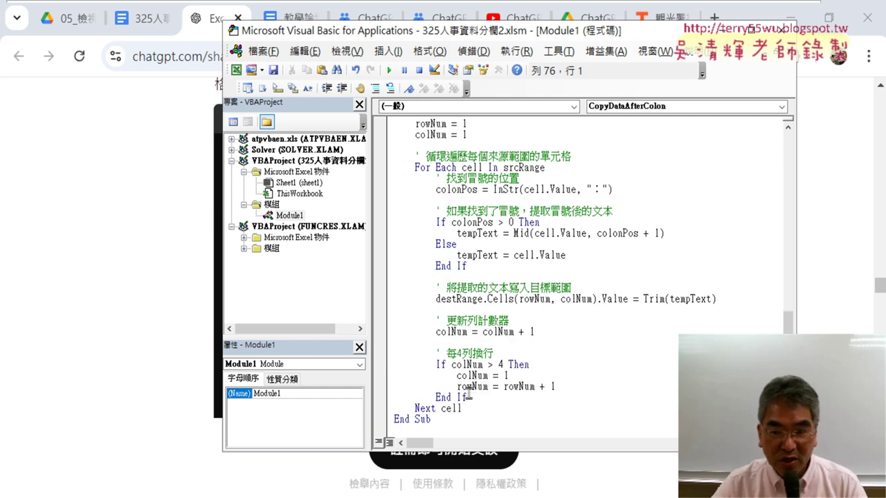
{"action": "scroll", "coordinate": [469, 392], "scroll_direction": "up", "scroll_amount": 2}
{"action": "scroll", "coordinate": [477, 238], "scroll_direction": "up", "scroll_amount": 4}
Rename the pasted Sub to CopyDataAfterColon2 and delete its Dim declaration lines.
{"action": "left_click_drag", "start_coordinate": [413, 167], "coordinate": [508, 167]}
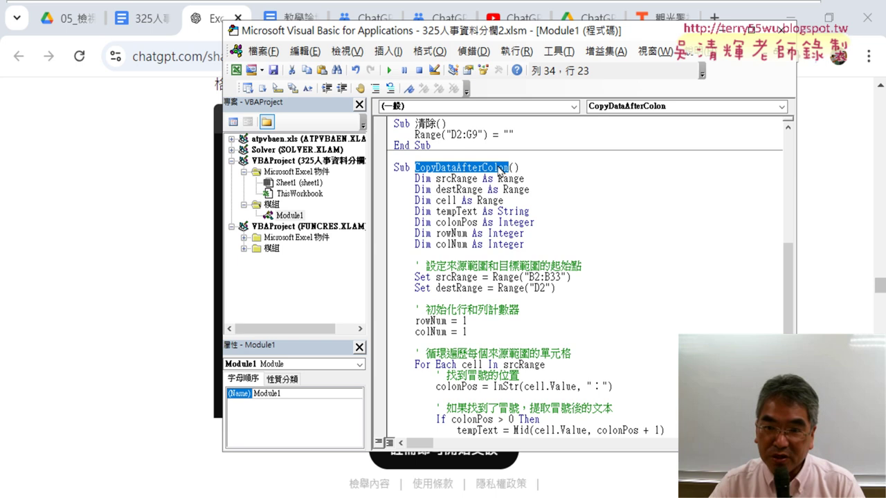
{"action": "scroll", "coordinate": [546, 172], "scroll_direction": "up", "scroll_amount": 5}
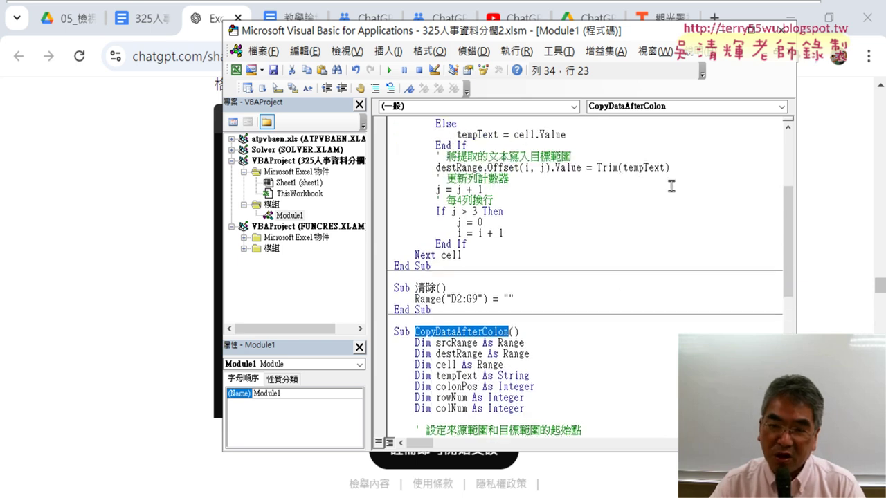
{"action": "scroll", "coordinate": [671, 185], "scroll_direction": "up", "scroll_amount": 5}
{"action": "scroll", "coordinate": [514, 188], "scroll_direction": "down", "scroll_amount": 4}
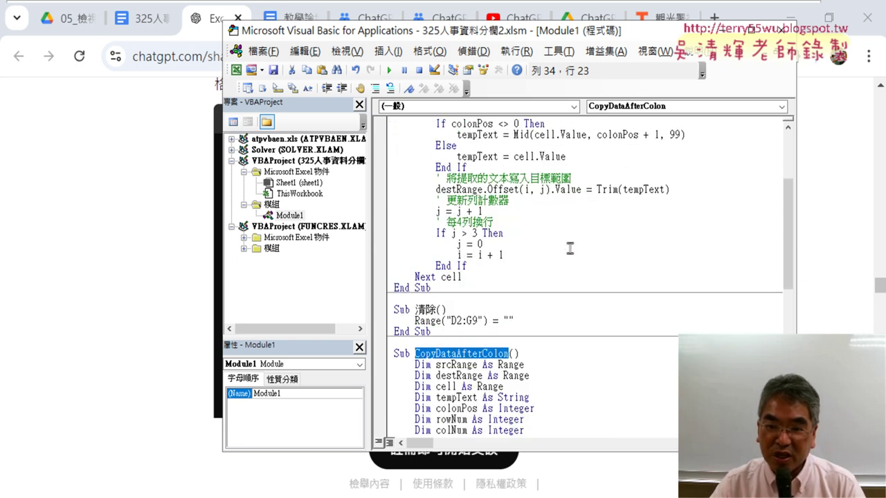
{"action": "scroll", "coordinate": [506, 280], "scroll_direction": "down", "scroll_amount": 2}
{"action": "left_click", "coordinate": [509, 287]}
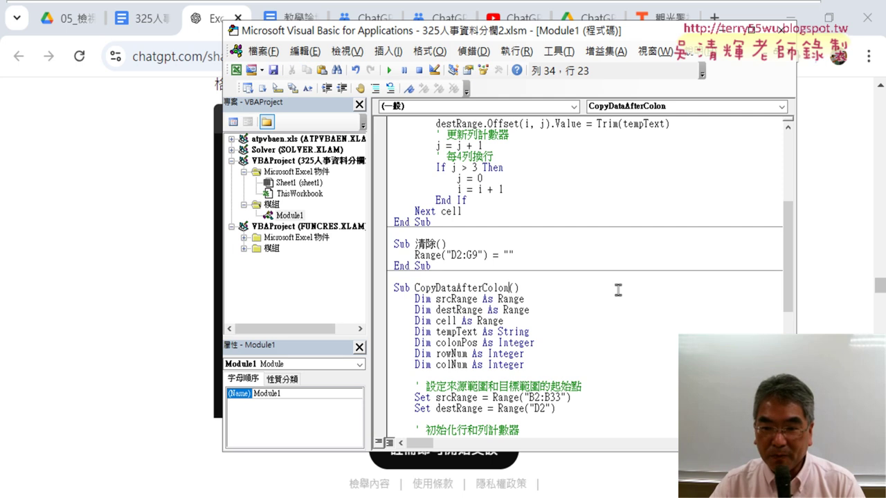
{"action": "type", "text": "2"}
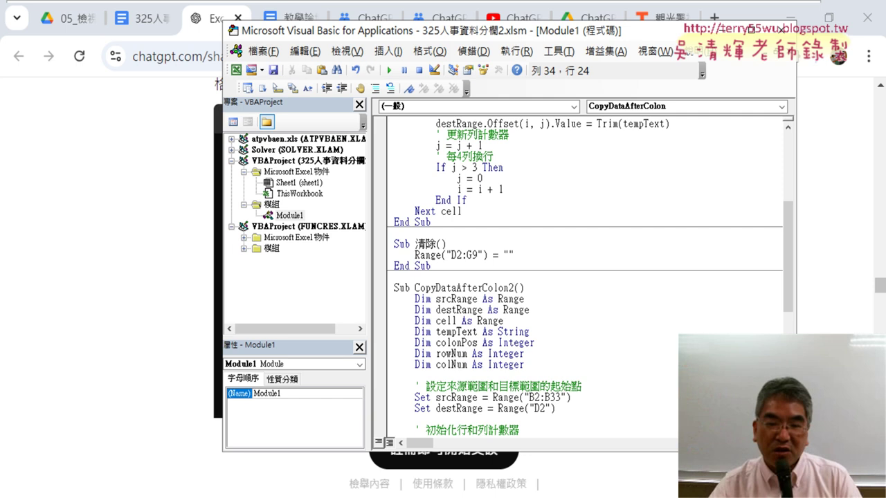
{"action": "left_click_drag", "start_coordinate": [474, 374], "coordinate": [392, 299]}
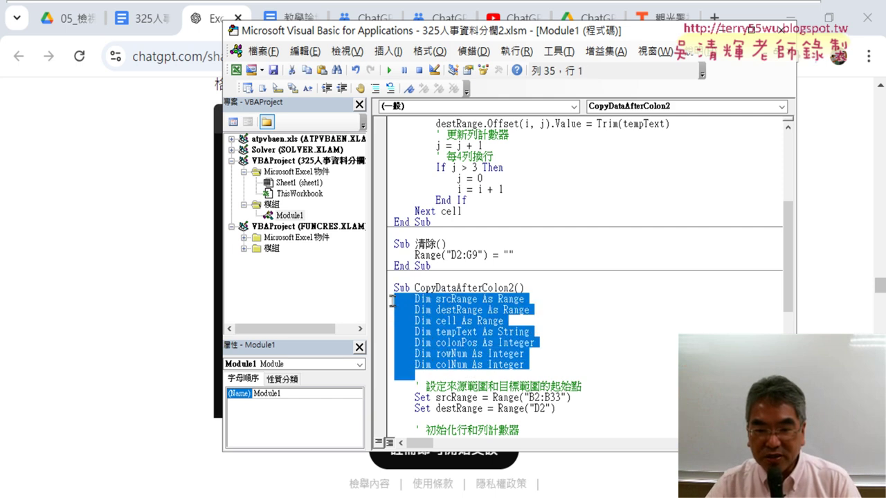
{"action": "key", "text": "Delete"}
{"action": "key", "text": "Delete"}
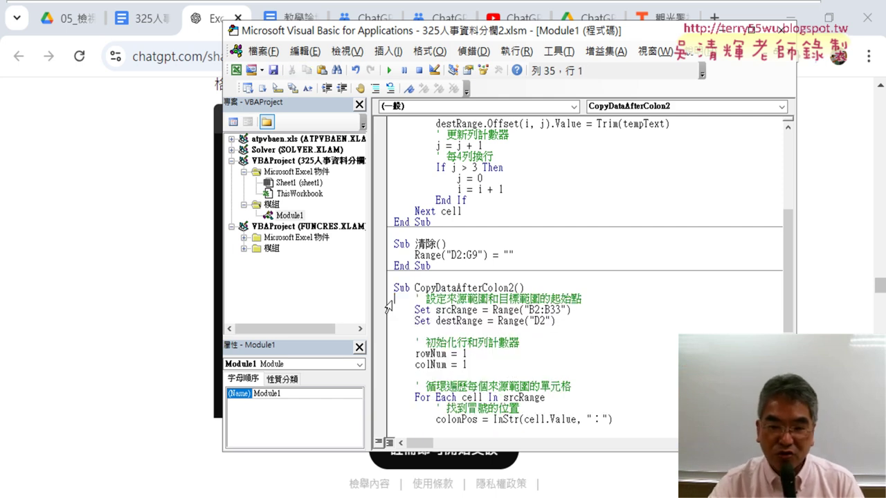
{"action": "scroll", "coordinate": [443, 311], "scroll_direction": "down", "scroll_amount": 1}
{"action": "scroll", "coordinate": [443, 311], "scroll_direction": "down", "scroll_amount": 2}
Run the 清除 macro to empty the D2:G9 table.
{"action": "scroll", "coordinate": [442, 311], "scroll_direction": "down", "scroll_amount": 2}
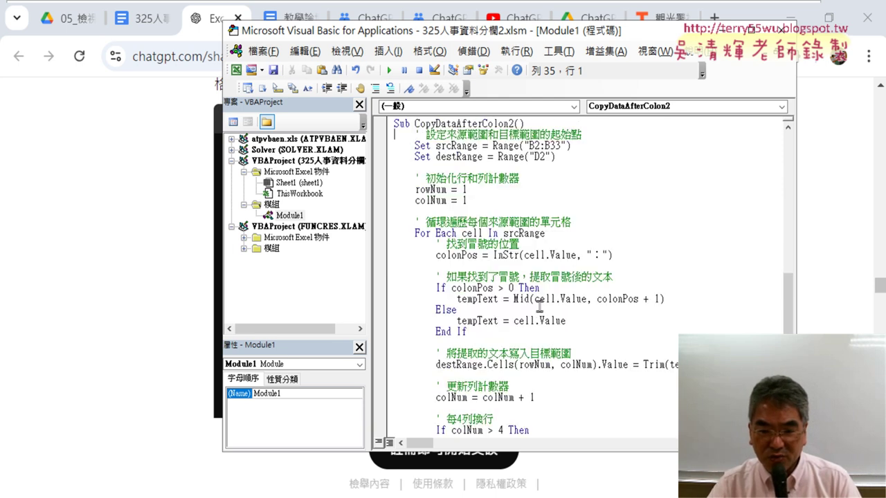
{"action": "scroll", "coordinate": [443, 311], "scroll_direction": "down", "scroll_amount": 2}
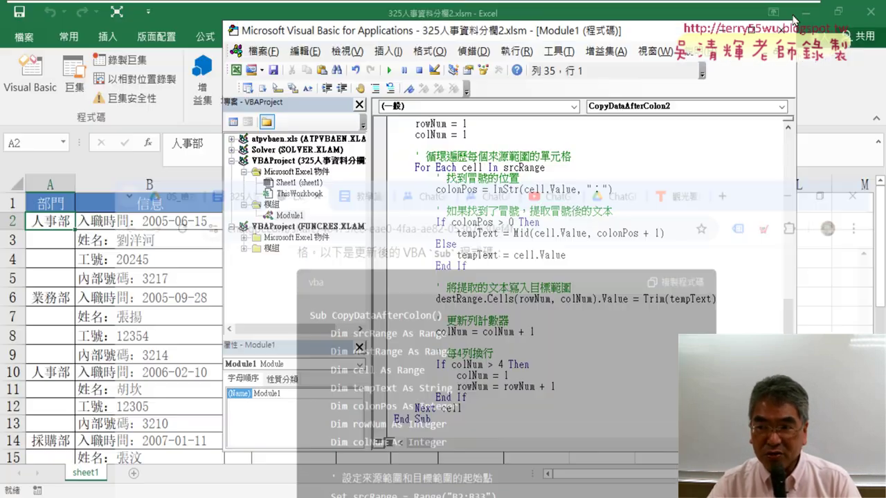
{"action": "left_click", "coordinate": [790, 18]}
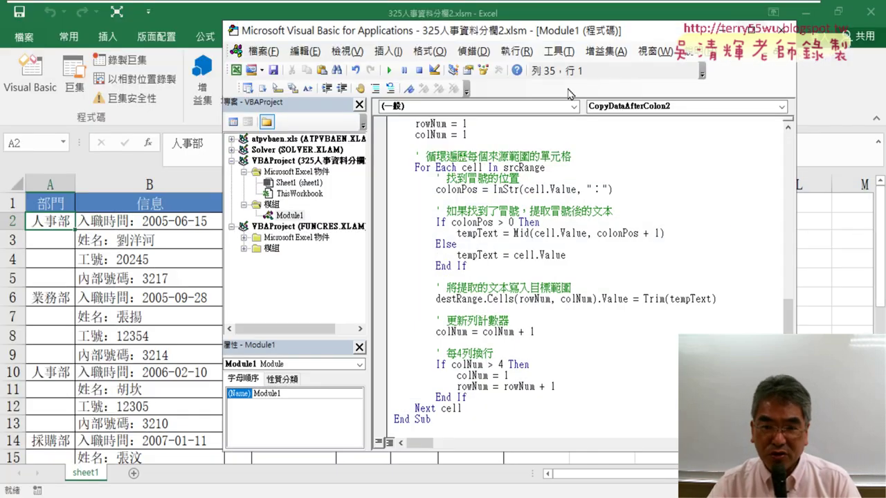
{"action": "left_click_drag", "start_coordinate": [538, 36], "coordinate": [766, 42]}
{"action": "scroll", "coordinate": [683, 210], "scroll_direction": "up", "scroll_amount": 2}
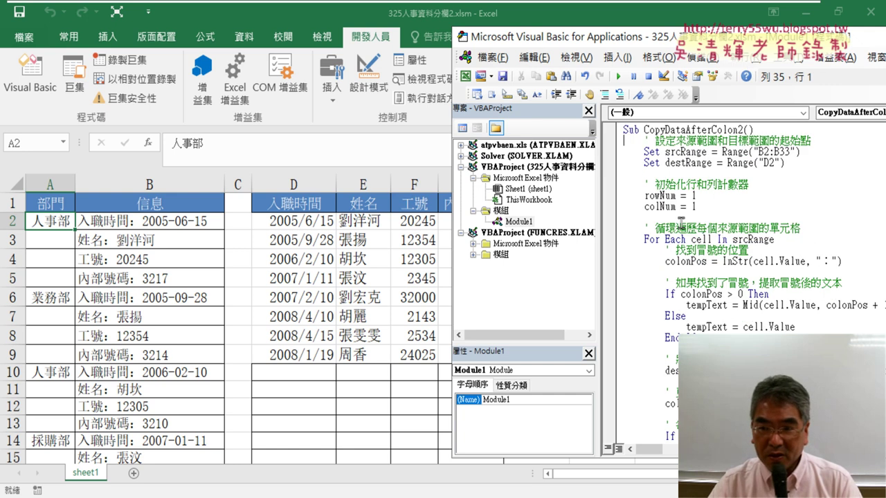
{"action": "scroll", "coordinate": [684, 210], "scroll_direction": "up", "scroll_amount": 3}
{"action": "left_click", "coordinate": [683, 196]}
{"action": "left_click", "coordinate": [618, 77]}
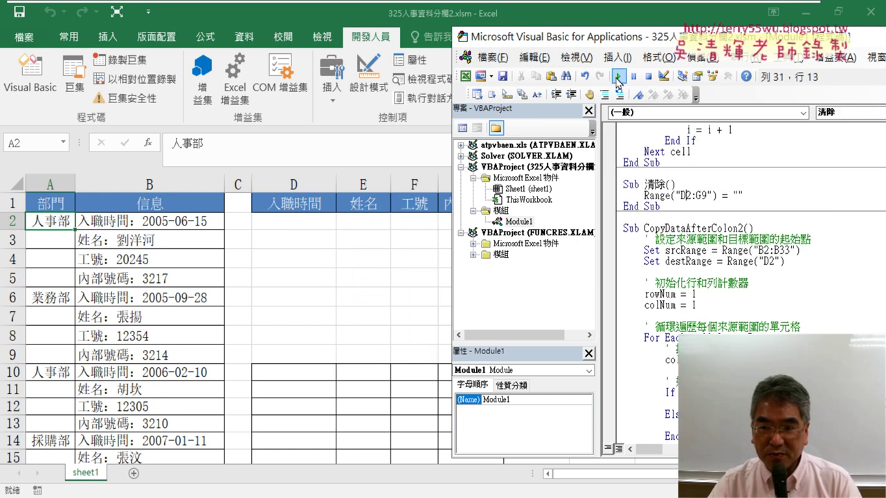
Run CopyDataAfterColon2 to refill D2:G9 with dates, names, IDs and extensions.
{"action": "scroll", "coordinate": [680, 235], "scroll_direction": "down", "scroll_amount": 1}
{"action": "scroll", "coordinate": [679, 234], "scroll_direction": "down", "scroll_amount": 1}
{"action": "left_click", "coordinate": [706, 251]}
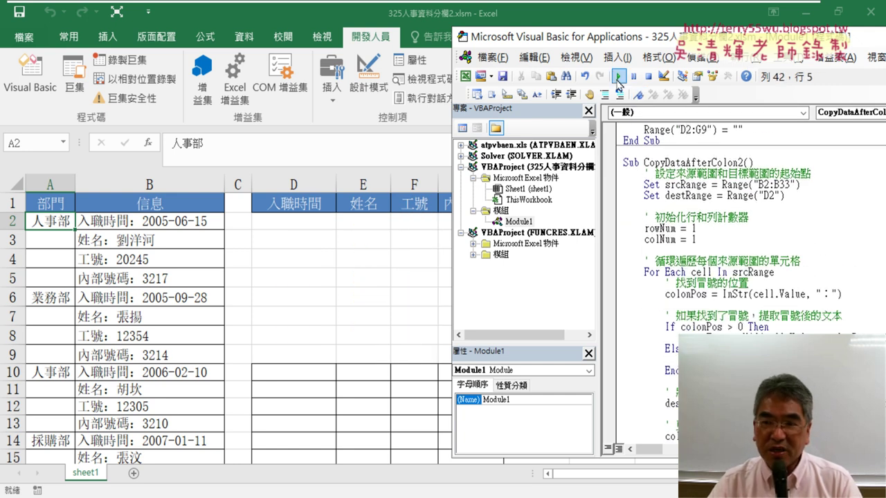
{"action": "left_click_drag", "start_coordinate": [623, 41], "coordinate": [683, 41]}
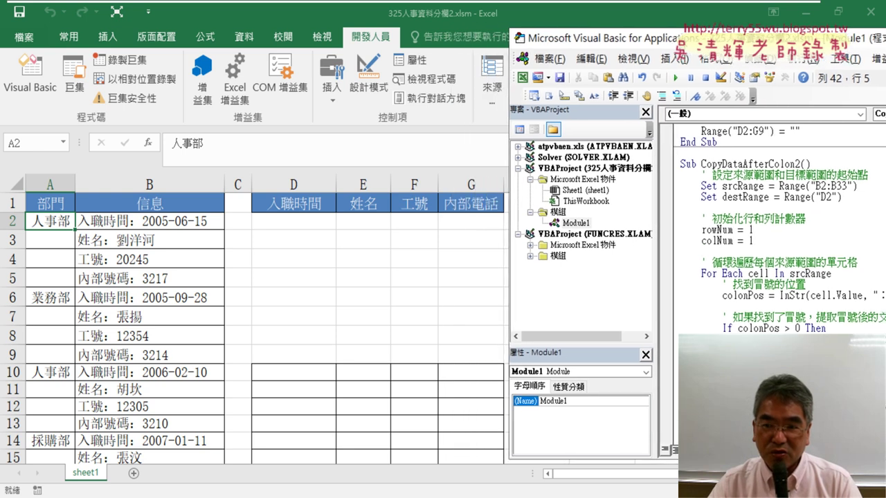
{"action": "left_click", "coordinate": [678, 77]}
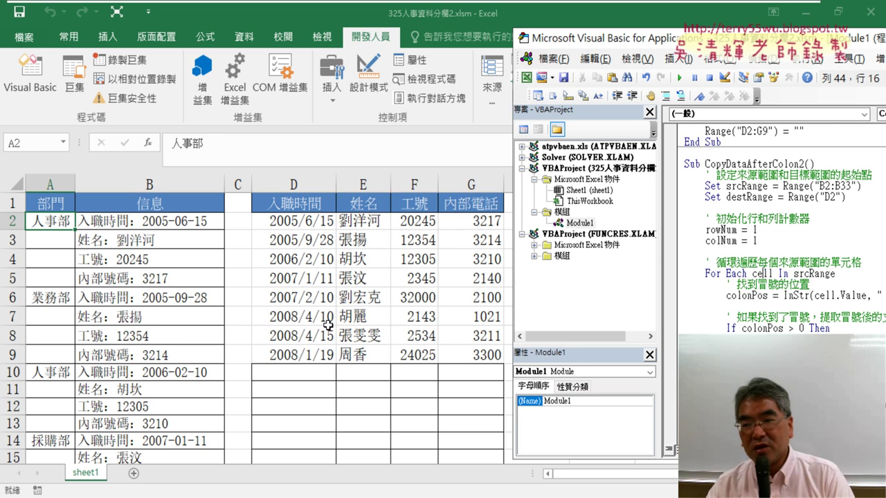
{"action": "left_click_drag", "start_coordinate": [692, 38], "coordinate": [510, 38]}
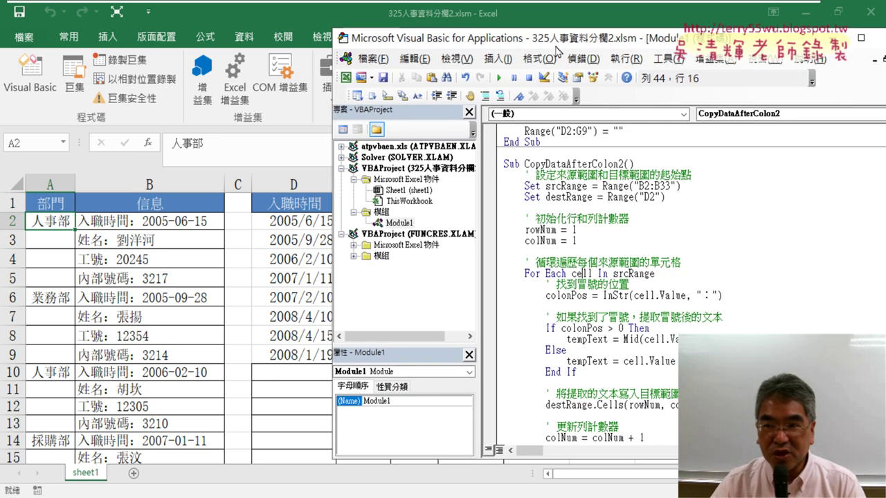
{"action": "scroll", "coordinate": [601, 249], "scroll_direction": "down", "scroll_amount": 2}
{"action": "scroll", "coordinate": [623, 283], "scroll_direction": "down", "scroll_amount": 1}
{"action": "scroll", "coordinate": [634, 299], "scroll_direction": "down", "scroll_amount": 1}
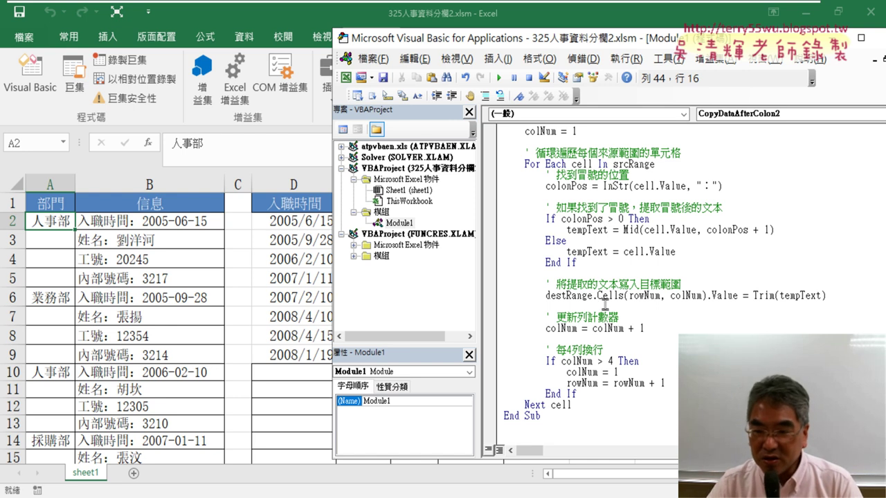
{"action": "key", "text": "shift+Right"}
{"action": "key", "text": "shift+Right"}
{"action": "key", "text": "shift+Right"}
{"action": "key", "text": "shift+Right"}
{"action": "key", "text": "shift+Right"}
{"action": "key", "text": "shift+Right"}
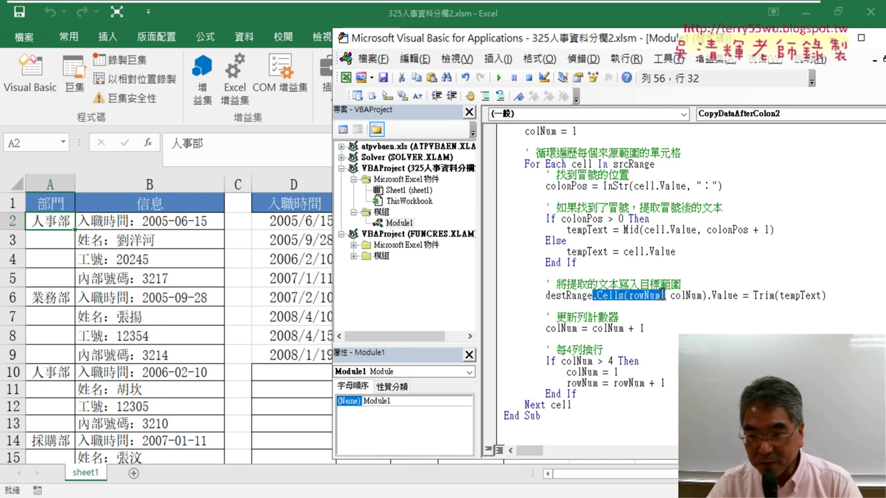
{"action": "key", "text": "shift+Right"}
{"action": "key", "text": "shift+Right"}
{"action": "key", "text": "shift+Right"}
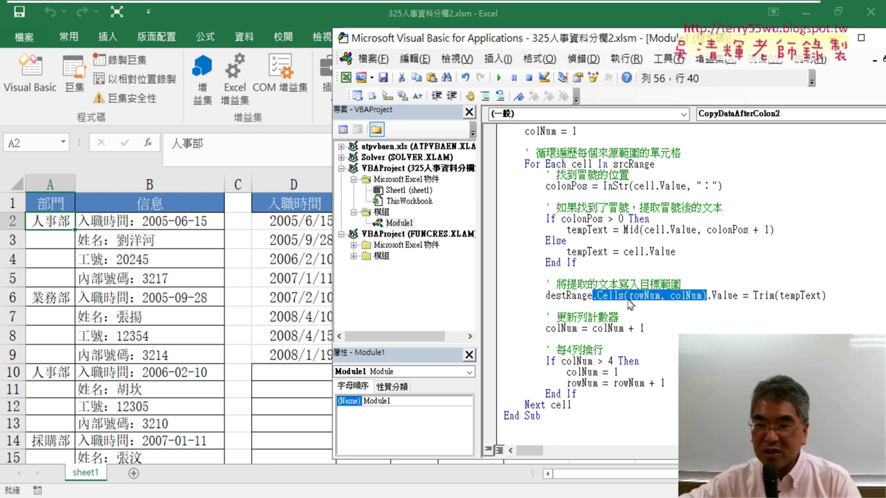
{"action": "left_click", "coordinate": [643, 304]}
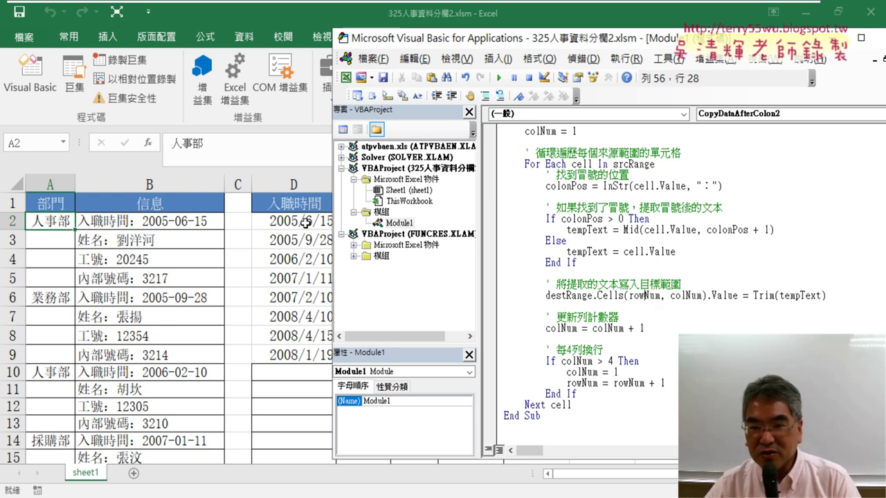
{"action": "left_click_drag", "start_coordinate": [635, 46], "coordinate": [691, 45]}
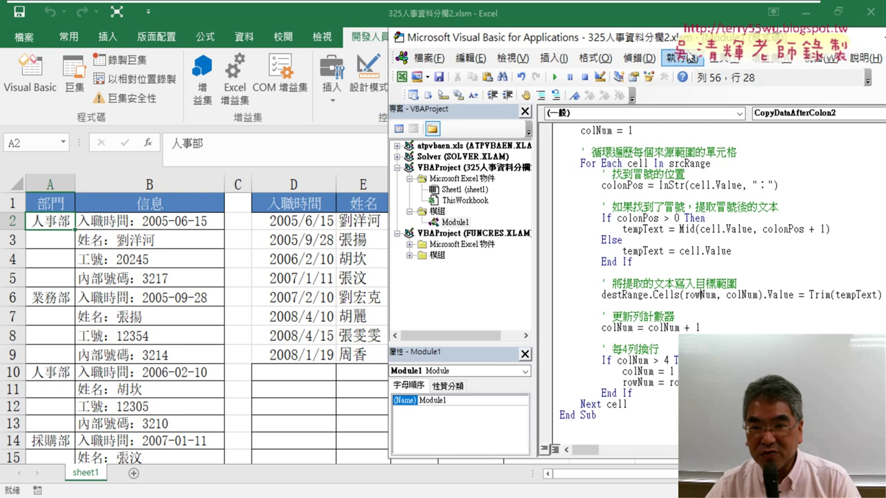
{"action": "scroll", "coordinate": [636, 201], "scroll_direction": "up", "scroll_amount": 2}
{"action": "left_click", "coordinate": [636, 185]}
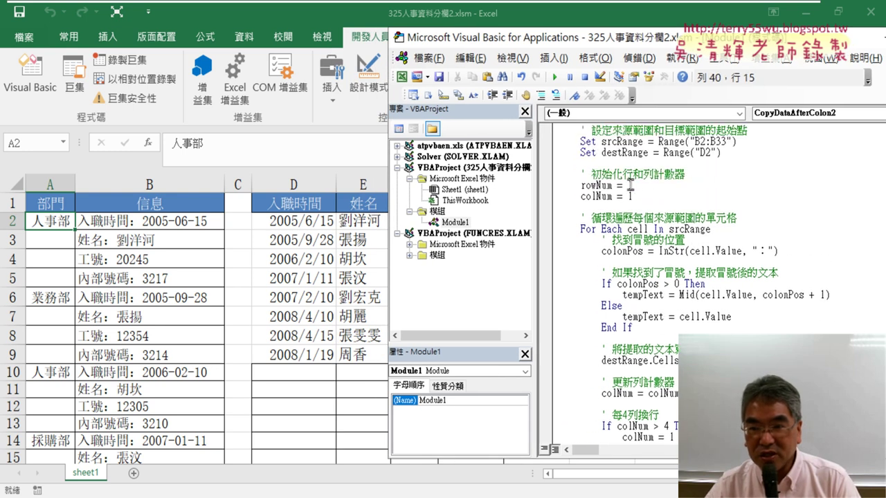
{"action": "left_click", "coordinate": [695, 207]}
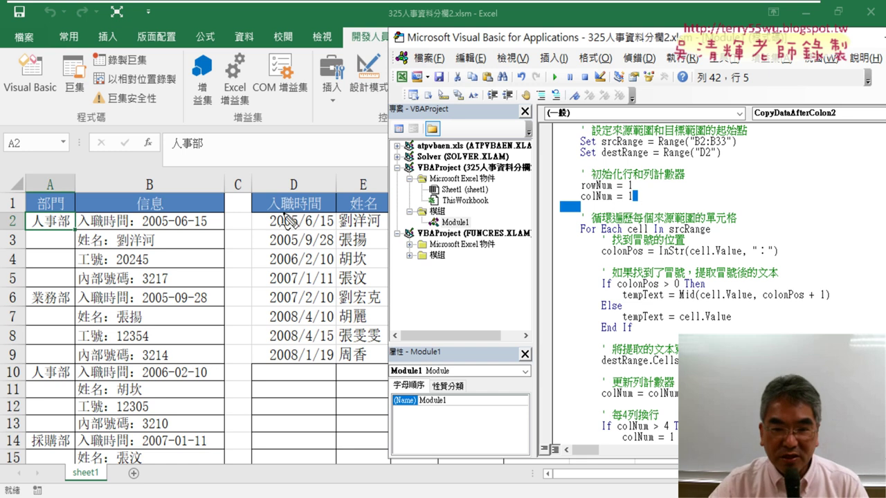
{"action": "left_click_drag", "start_coordinate": [278, 237], "coordinate": [288, 229]}
{"action": "mouse_move", "coordinate": [317, 216]}
{"action": "left_mouse_down"}
{"action": "mouse_move", "coordinate": [318, 228]}
{"action": "mouse_move", "coordinate": [351, 232]}
{"action": "mouse_move", "coordinate": [387, 226]}
{"action": "left_mouse_up"}
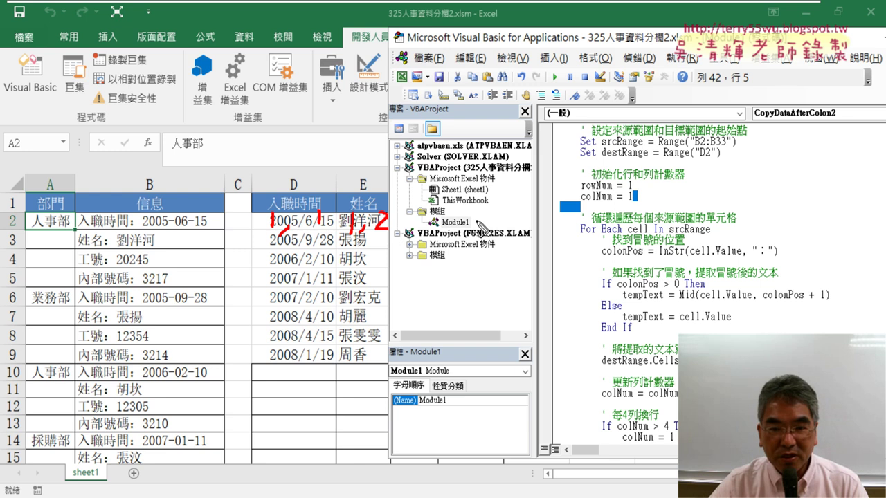
{"action": "mouse_move", "coordinate": [464, 220]}
{"action": "left_mouse_down"}
{"action": "mouse_move", "coordinate": [460, 231]}
{"action": "mouse_move", "coordinate": [503, 225]}
{"action": "mouse_move", "coordinate": [540, 243]}
{"action": "left_mouse_up"}
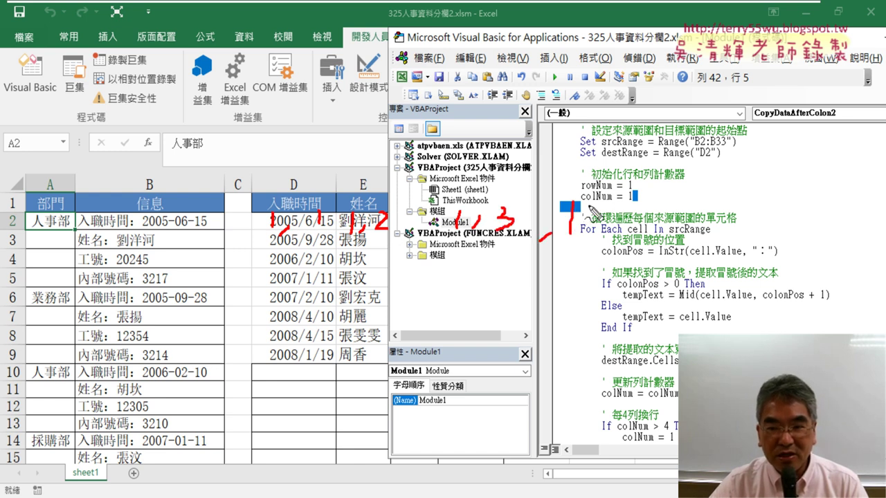
{"action": "left_click_drag", "start_coordinate": [572, 214], "coordinate": [577, 239]}
{"action": "mouse_move", "coordinate": [589, 202]}
{"action": "left_mouse_down"}
{"action": "mouse_move", "coordinate": [609, 216]}
{"action": "mouse_move", "coordinate": [594, 239]}
{"action": "left_mouse_up"}
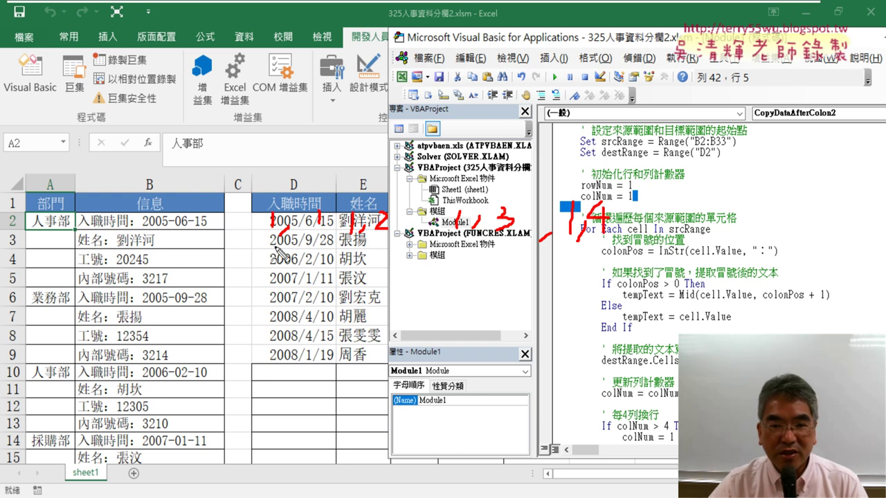
{"action": "left_click_drag", "start_coordinate": [264, 238], "coordinate": [361, 257]}
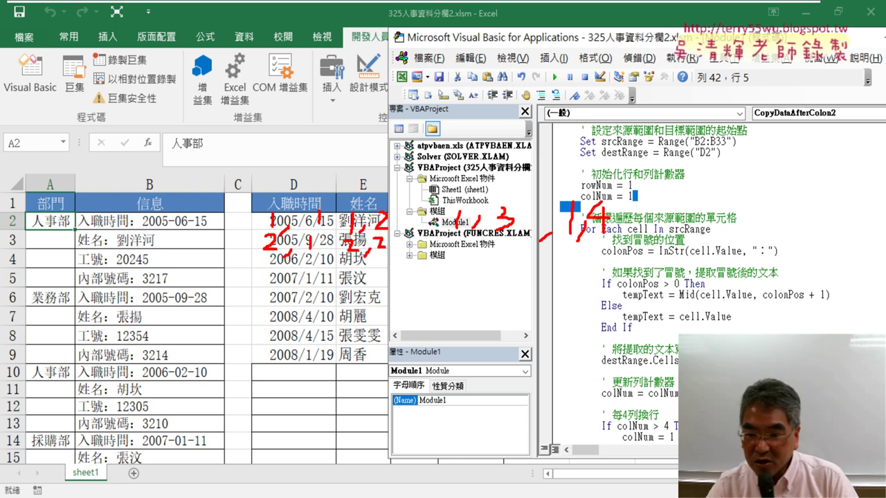
{"action": "key", "text": "Escape"}
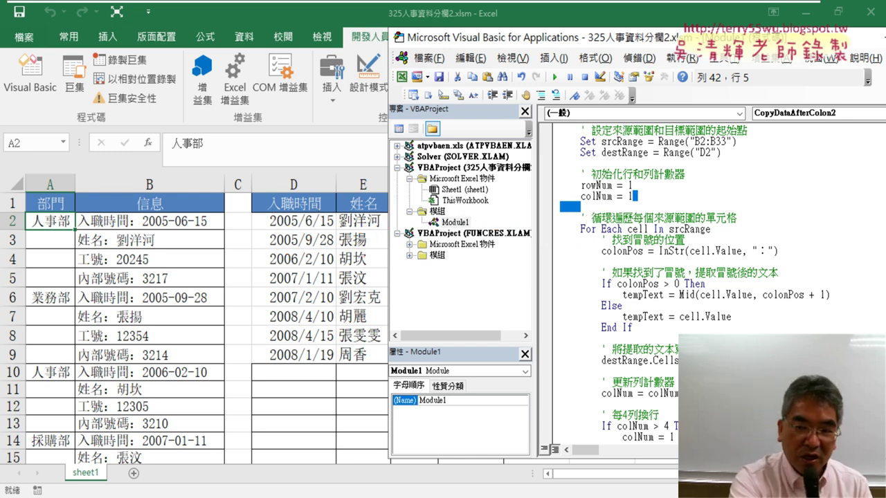
{"action": "left_click", "coordinate": [732, 271]}
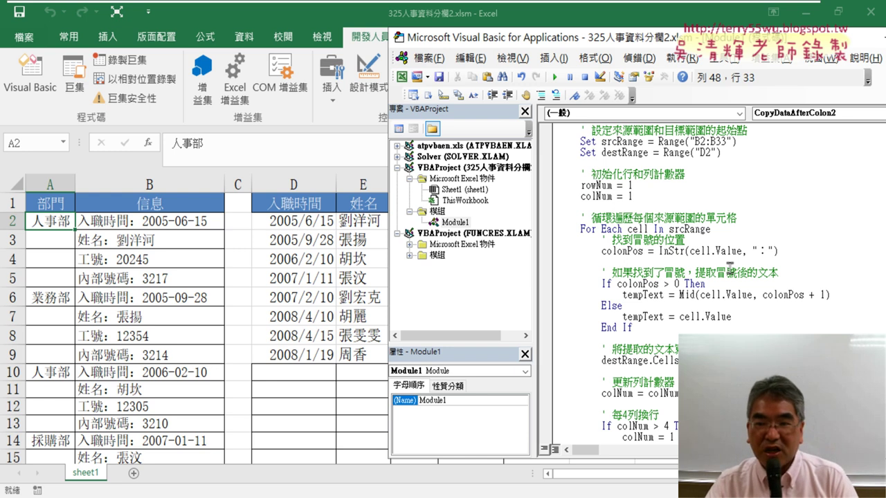
Set a breakpoint on the For Each cell In srcRange line and run the macro to it.
{"action": "left_click", "coordinate": [637, 58]}
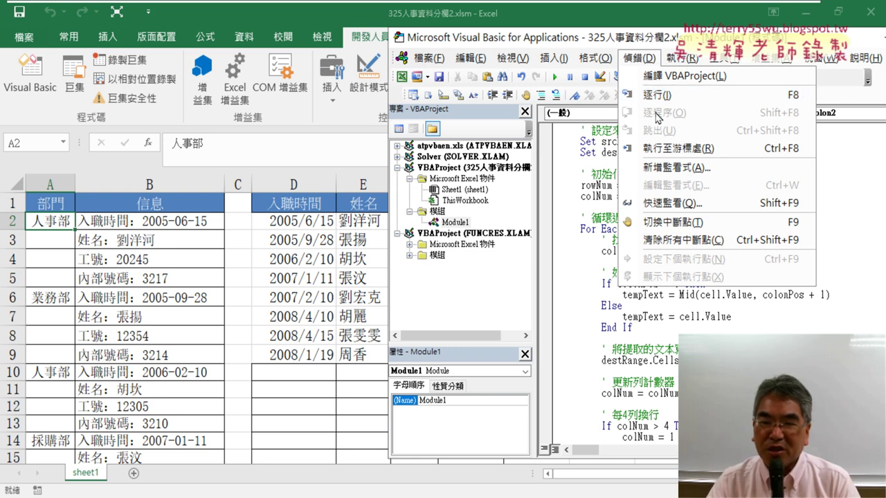
{"action": "left_click", "coordinate": [546, 232]}
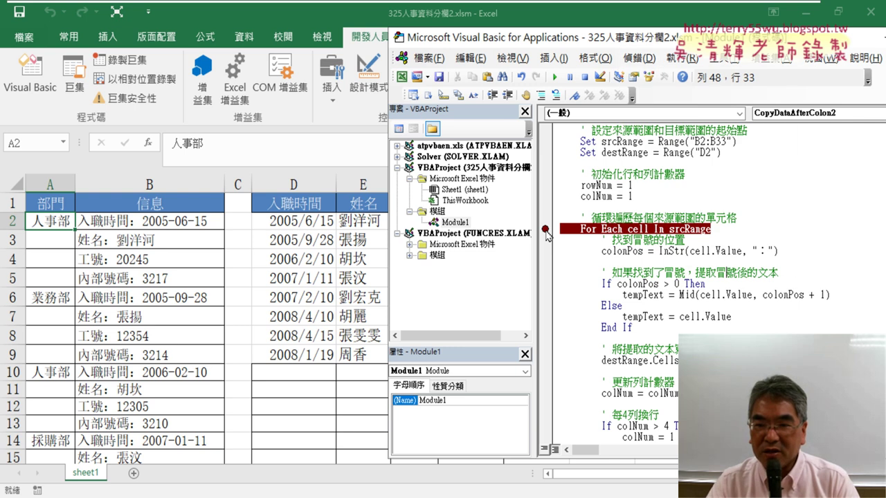
{"action": "left_click", "coordinate": [555, 77]}
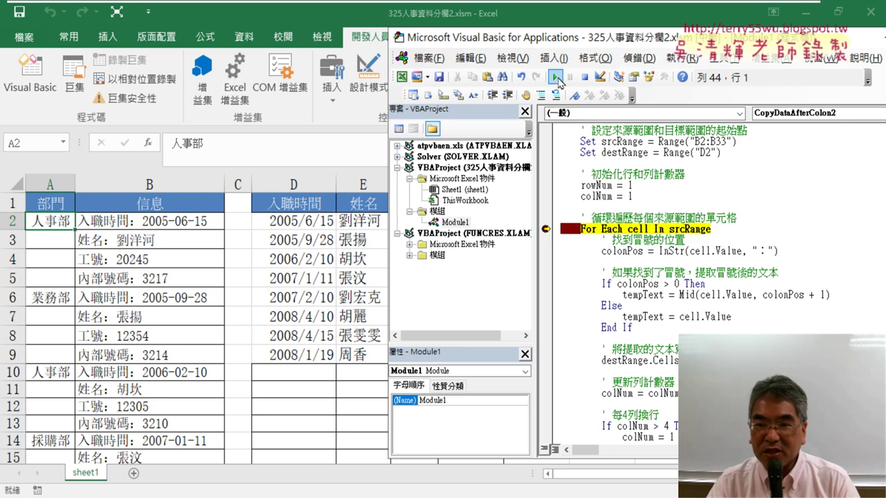
{"action": "mouse_move", "coordinate": [596, 187]}
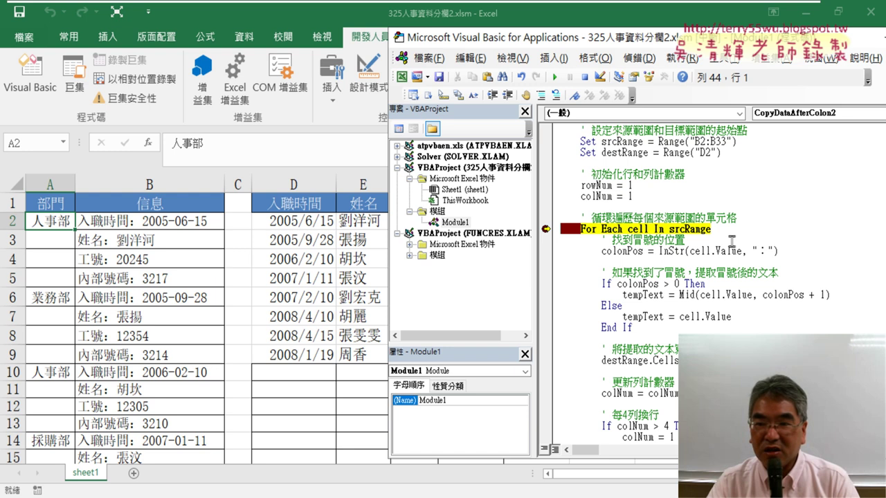
Step three lines with F8 past the InStr and colon check, then reset the macro.
{"action": "key", "text": "F8"}
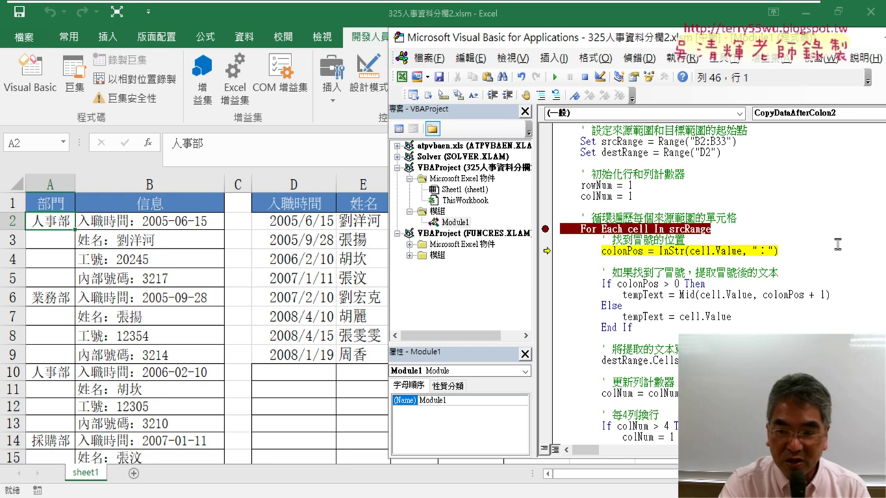
{"action": "key", "text": "F8"}
{"action": "key", "text": "F8"}
{"action": "key", "text": "F8"}
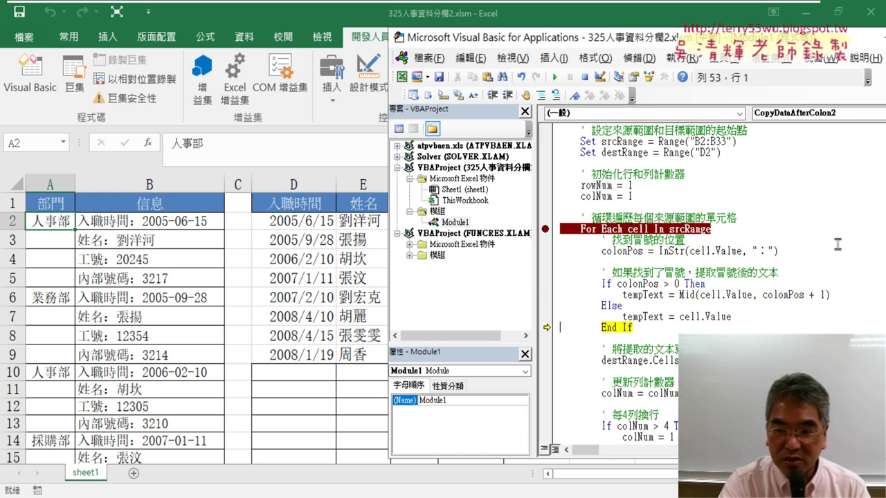
{"action": "key", "text": "F8"}
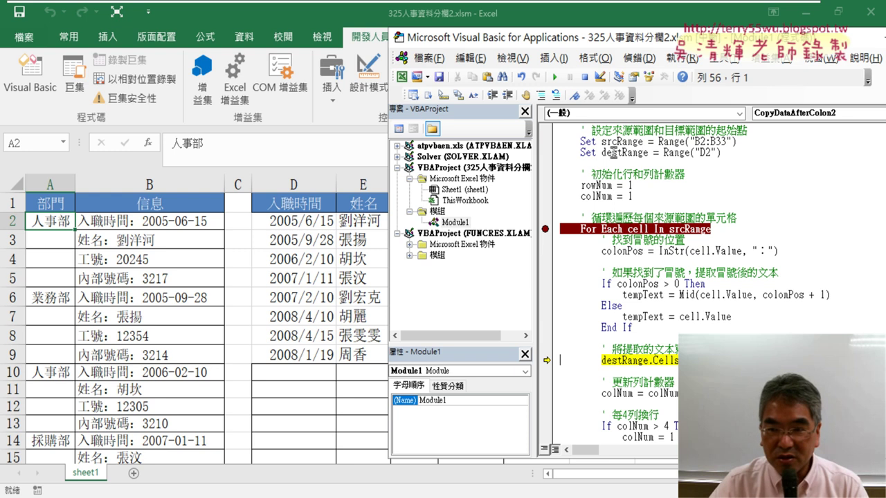
{"action": "left_click", "coordinate": [592, 78]}
Empty the table by running the 清除 macro.
{"action": "scroll", "coordinate": [630, 220], "scroll_direction": "up", "scroll_amount": 3}
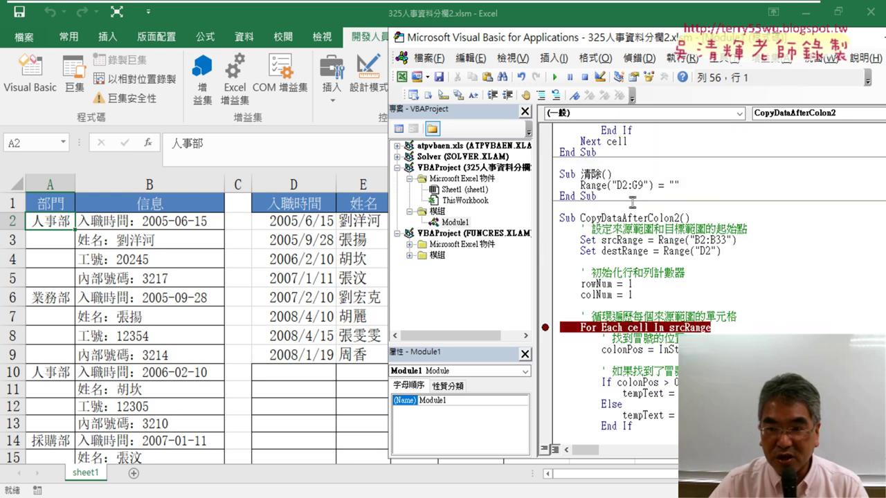
{"action": "left_click_drag", "start_coordinate": [631, 200], "coordinate": [637, 188]}
{"action": "left_click", "coordinate": [638, 188]}
{"action": "left_click", "coordinate": [554, 78]}
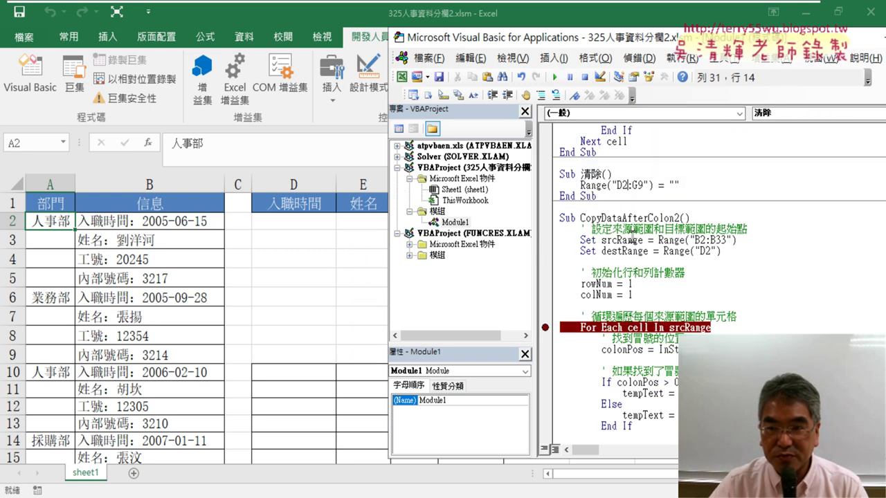
Re-toggle the For Each breakpoint in CopyDataAfterColon2 and run until it pauses there.
{"action": "scroll", "coordinate": [635, 228], "scroll_direction": "down", "scroll_amount": 3}
{"action": "left_click", "coordinate": [635, 229]}
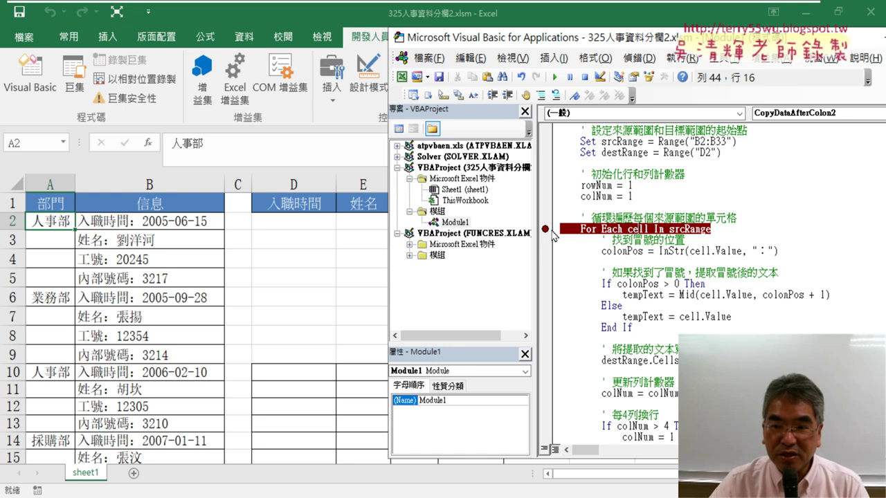
{"action": "left_click", "coordinate": [548, 230]}
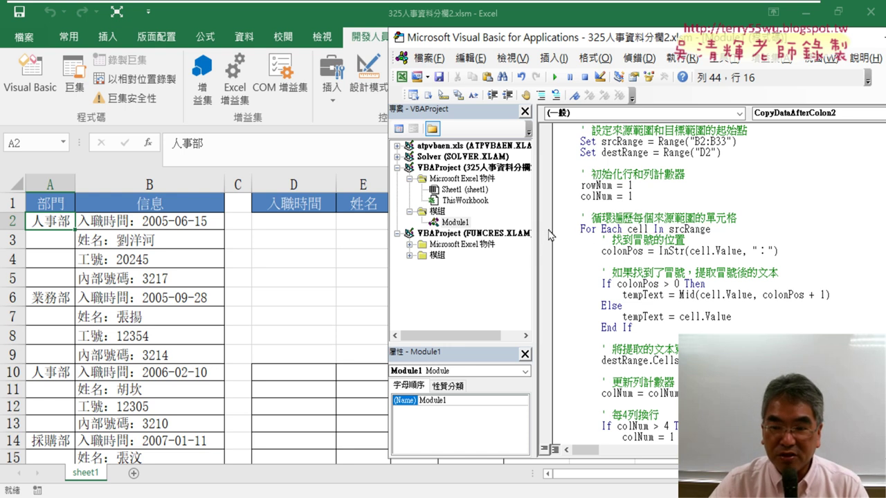
{"action": "left_click", "coordinate": [546, 231]}
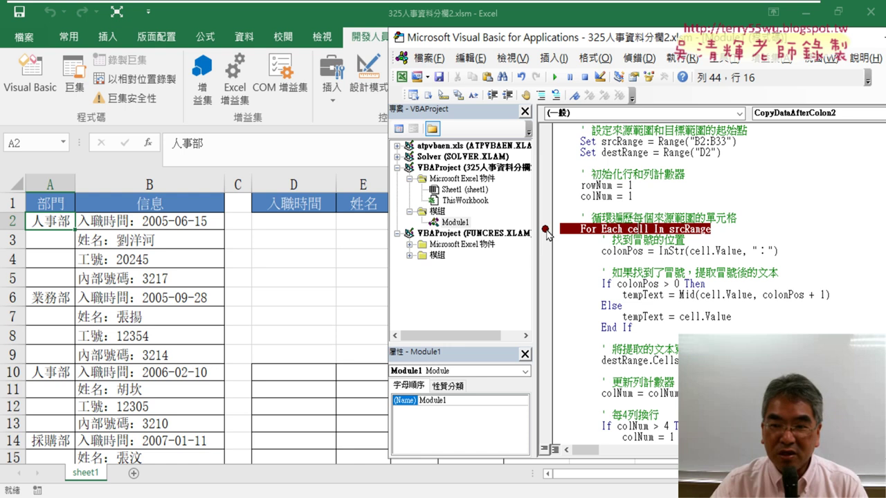
{"action": "left_click", "coordinate": [546, 231]}
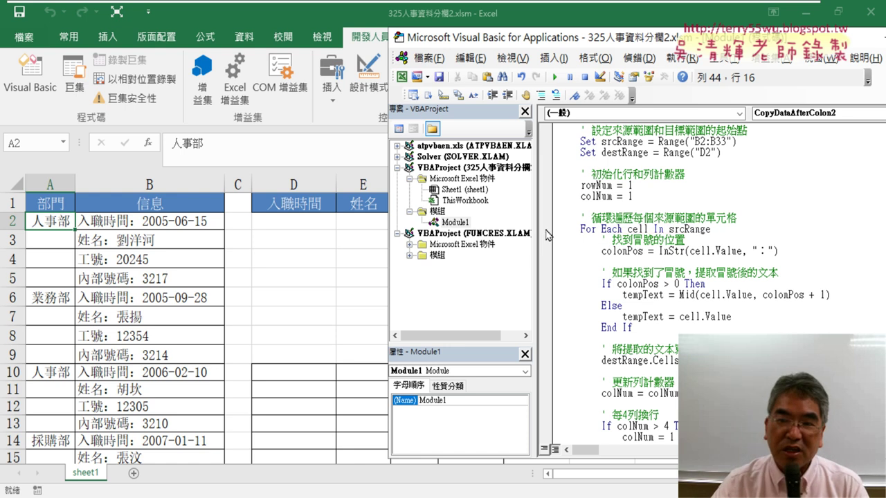
{"action": "left_click", "coordinate": [546, 230]}
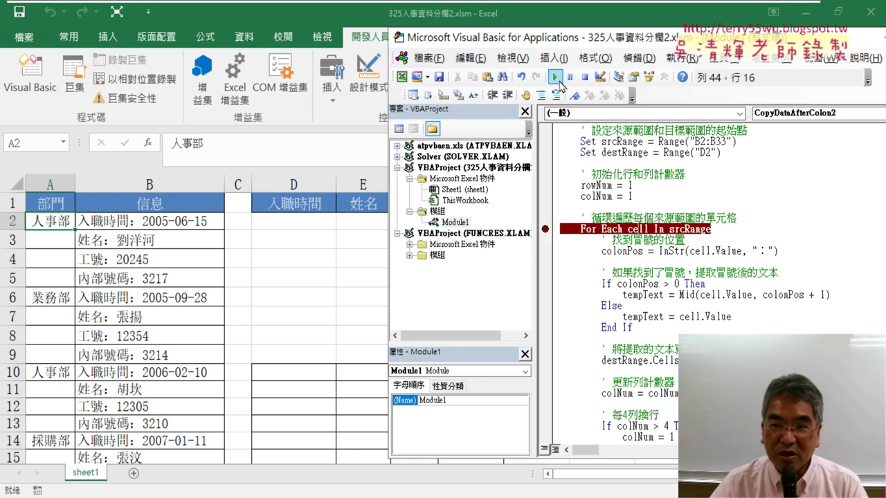
{"action": "left_click", "coordinate": [554, 76]}
Step with F8 through the colon check and text extraction, examining the colNum increment.
{"action": "key", "text": "F8"}
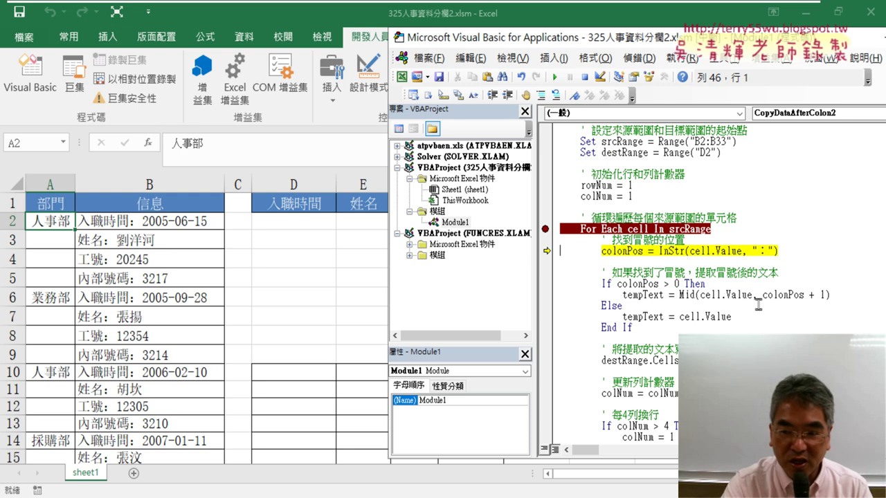
{"action": "key", "text": "F8"}
{"action": "key", "text": "F8"}
{"action": "key", "text": "F8"}
{"action": "key", "text": "F8"}
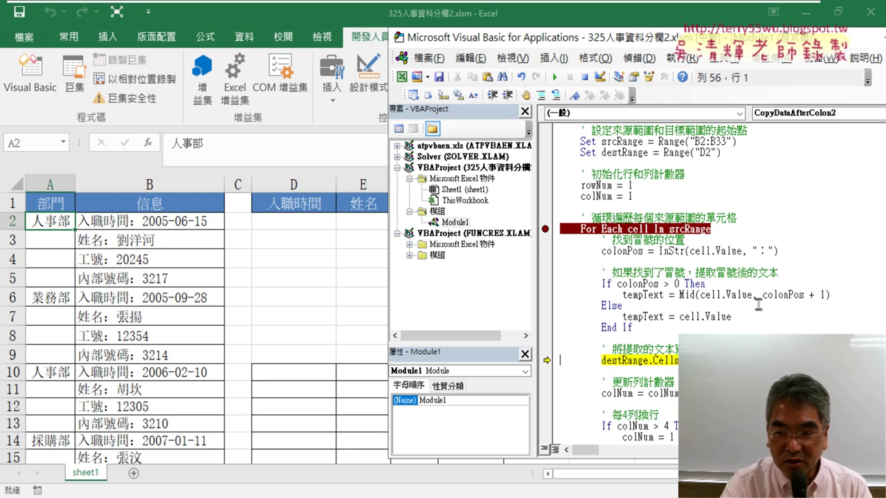
{"action": "key", "text": "F8"}
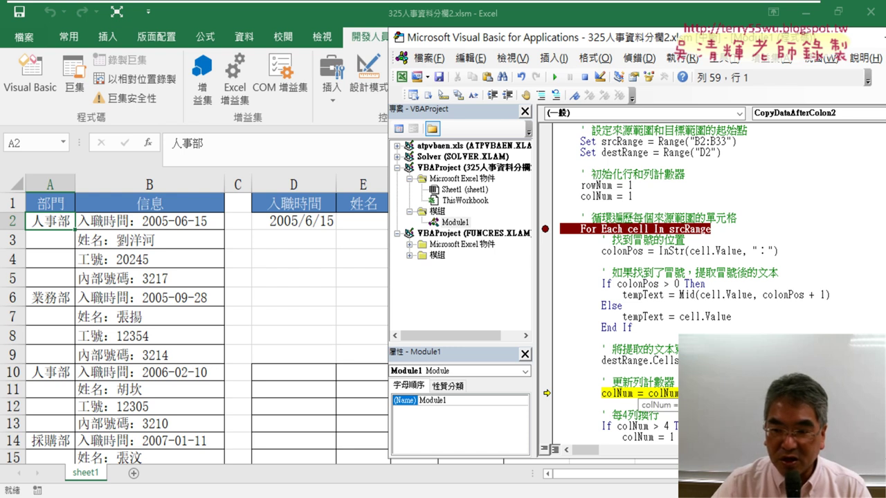
{"action": "left_click_drag", "start_coordinate": [670, 394], "coordinate": [652, 399]}
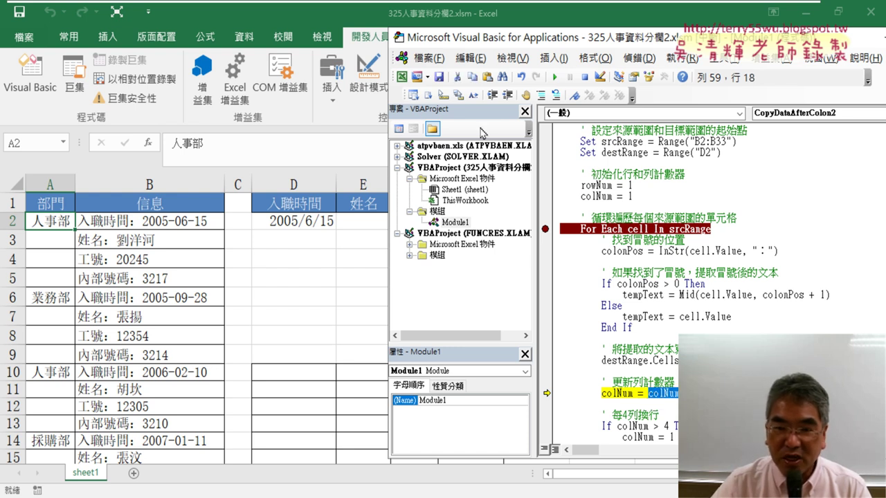
{"action": "left_click_drag", "start_coordinate": [512, 42], "coordinate": [613, 44]}
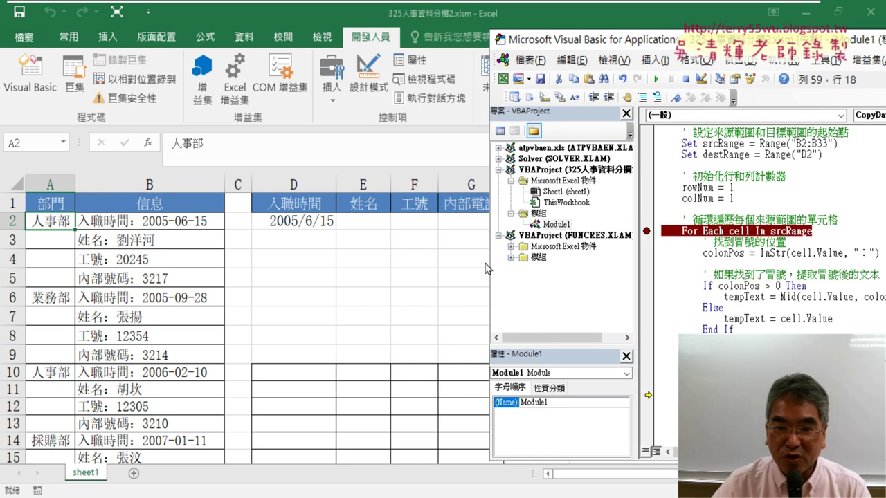
{"action": "key", "text": "F8"}
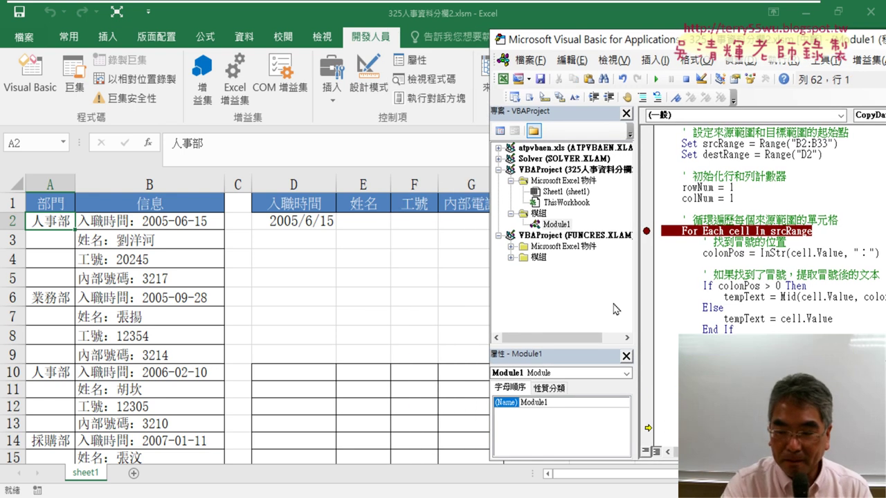
Step through the next loop pass until the name lands in E2, then run to completion.
{"action": "scroll", "coordinate": [761, 277], "scroll_direction": "down", "scroll_amount": 2}
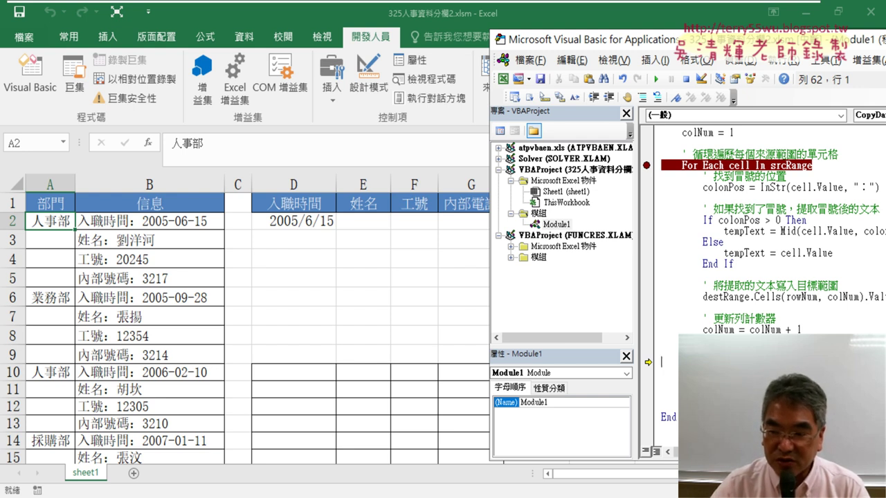
{"action": "key", "text": "Down"}
{"action": "key", "text": "shift+End"}
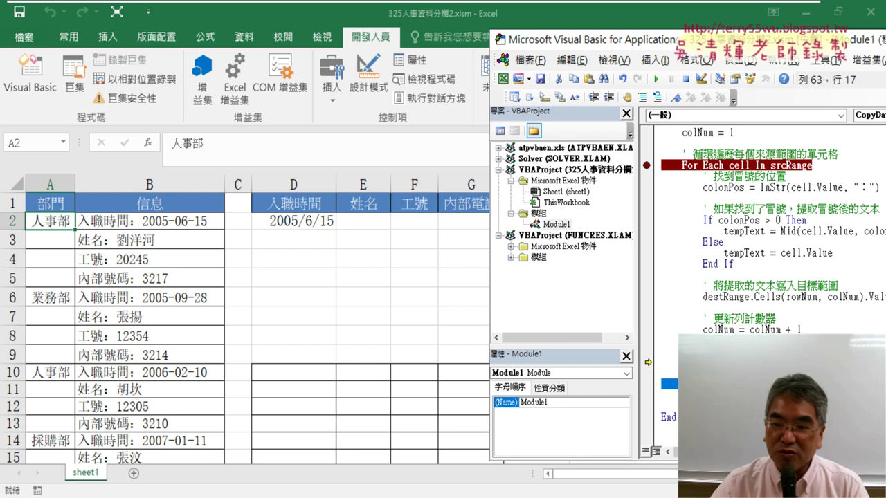
{"action": "key", "text": "F8"}
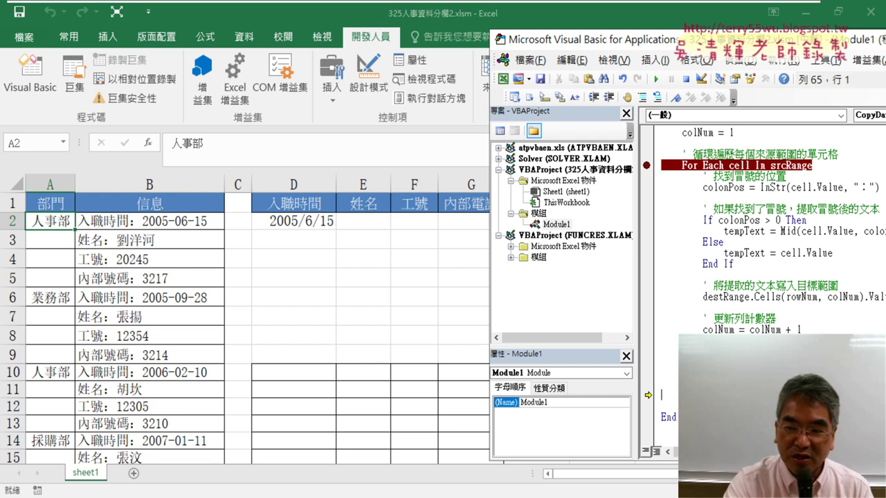
{"action": "key", "text": "F8"}
{"action": "key", "text": "F8"}
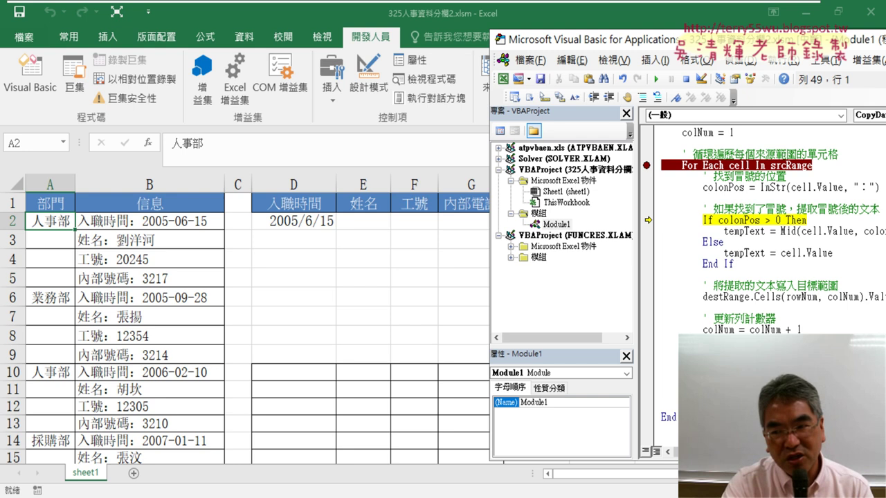
{"action": "key", "text": "F8"}
{"action": "key", "text": "F8"}
{"action": "key", "text": "F8"}
{"action": "key", "text": "F8"}
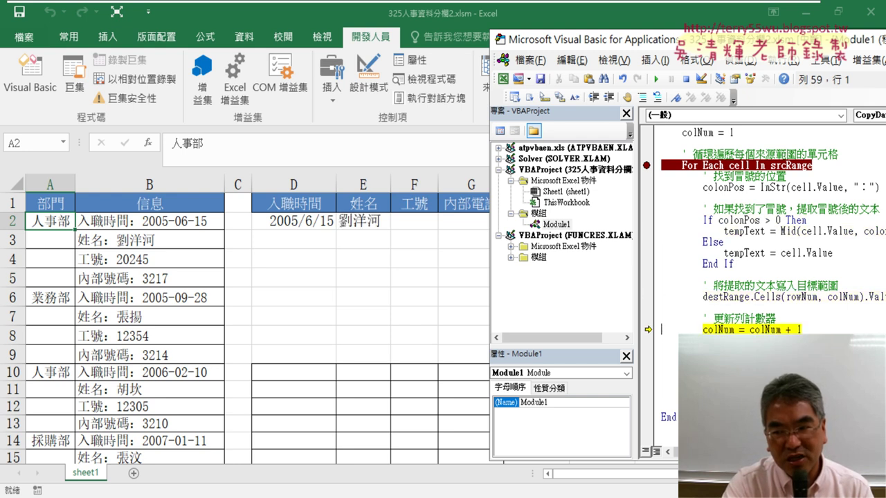
{"action": "key", "text": "F8"}
{"action": "key", "text": "F8"}
{"action": "key", "text": "F8"}
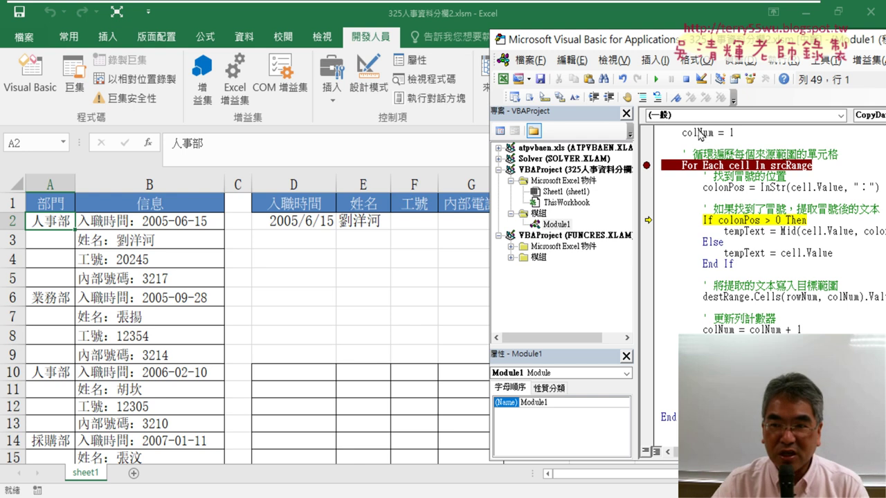
{"action": "left_click", "coordinate": [656, 79]}
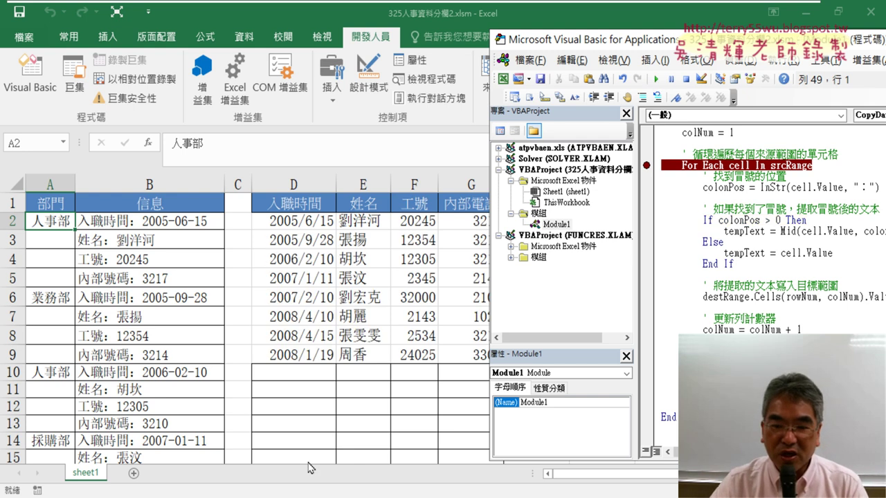
Highlight the ChatGPT request asking for a version without Offset.
{"action": "mouse_move", "coordinate": [345, 497]}
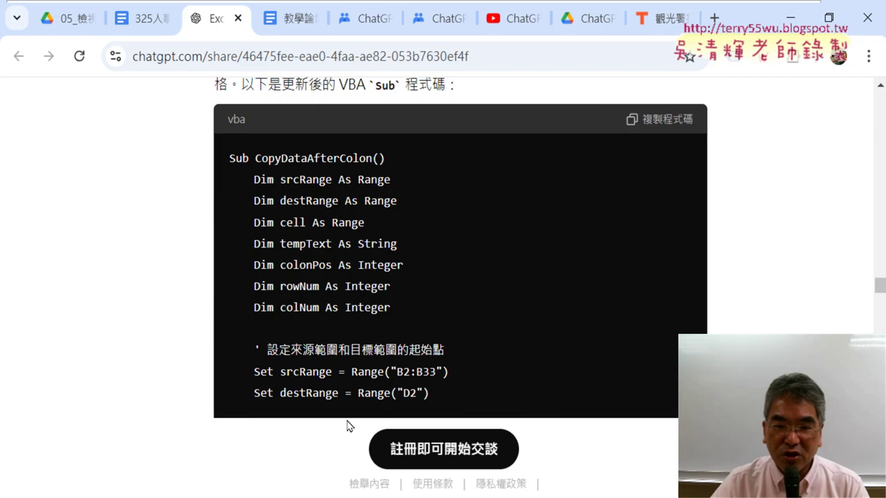
{"action": "scroll", "coordinate": [348, 425], "scroll_direction": "up", "scroll_amount": 3}
{"action": "scroll", "coordinate": [417, 359], "scroll_direction": "up", "scroll_amount": 1}
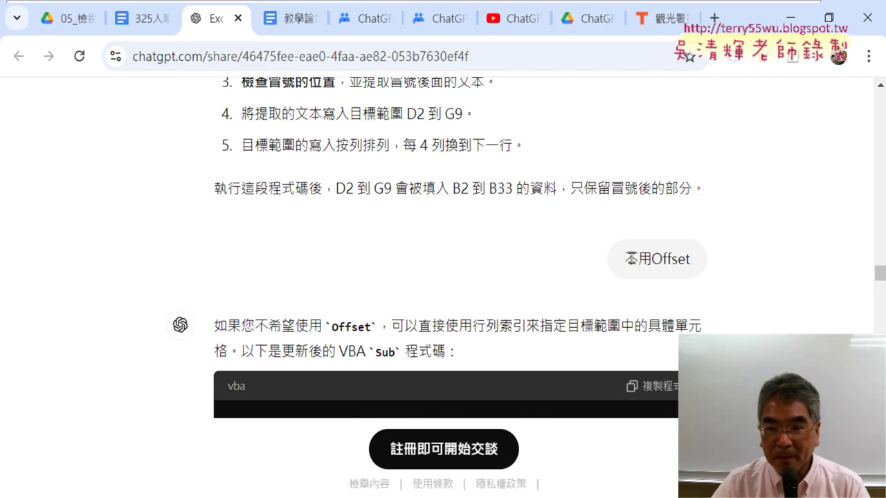
{"action": "left_click_drag", "start_coordinate": [630, 259], "coordinate": [699, 265]}
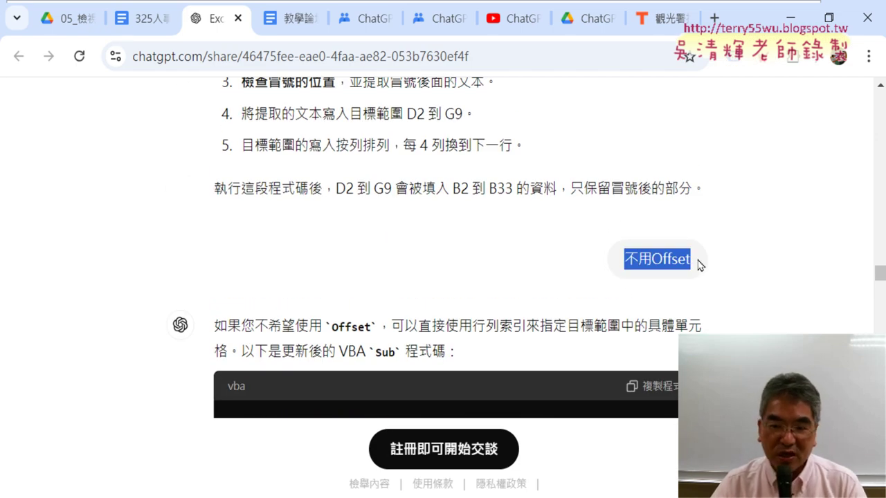
Read through the Offset-free macro and its explanation, then return to the Excel workbook.
{"action": "scroll", "coordinate": [702, 266], "scroll_direction": "down", "scroll_amount": 3}
{"action": "scroll", "coordinate": [705, 267], "scroll_direction": "down", "scroll_amount": 3}
{"action": "scroll", "coordinate": [712, 267], "scroll_direction": "down", "scroll_amount": 3}
{"action": "scroll", "coordinate": [720, 268], "scroll_direction": "down", "scroll_amount": 3}
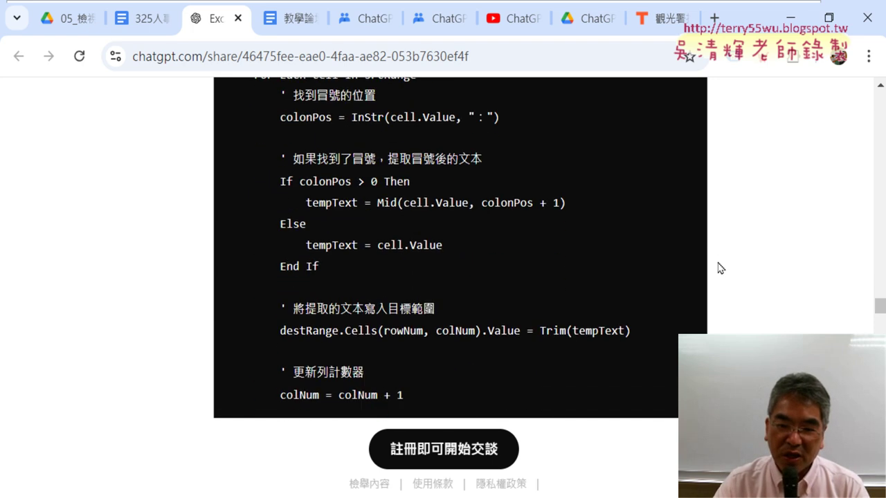
{"action": "scroll", "coordinate": [720, 268], "scroll_direction": "down", "scroll_amount": 5}
{"action": "scroll", "coordinate": [719, 268], "scroll_direction": "down", "scroll_amount": 1}
{"action": "scroll", "coordinate": [720, 267], "scroll_direction": "down", "scroll_amount": 3}
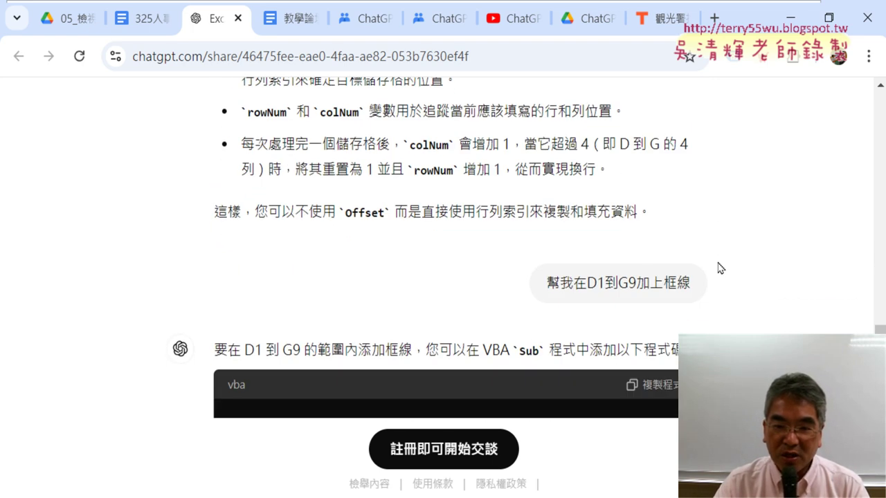
{"action": "scroll", "coordinate": [719, 268], "scroll_direction": "up", "scroll_amount": 2}
{"action": "scroll", "coordinate": [719, 267], "scroll_direction": "up", "scroll_amount": 1}
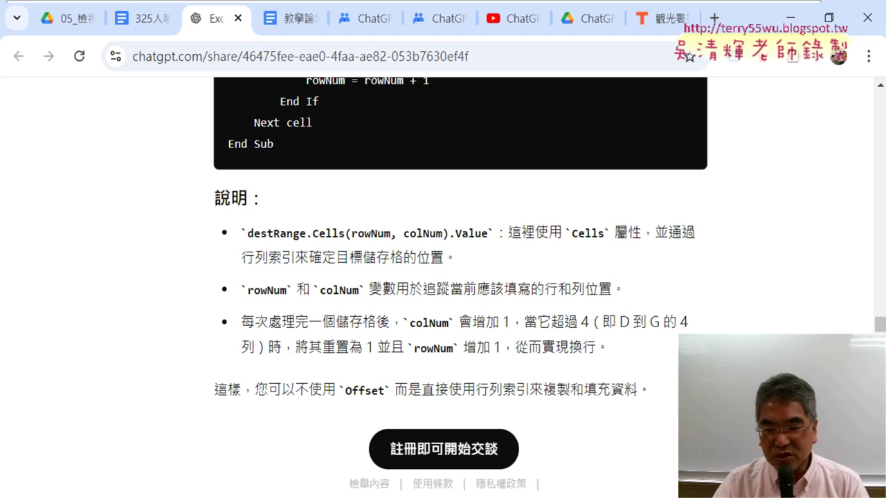
{"action": "key", "text": "alt+Tab"}
{"action": "left_click", "coordinate": [557, 296]}
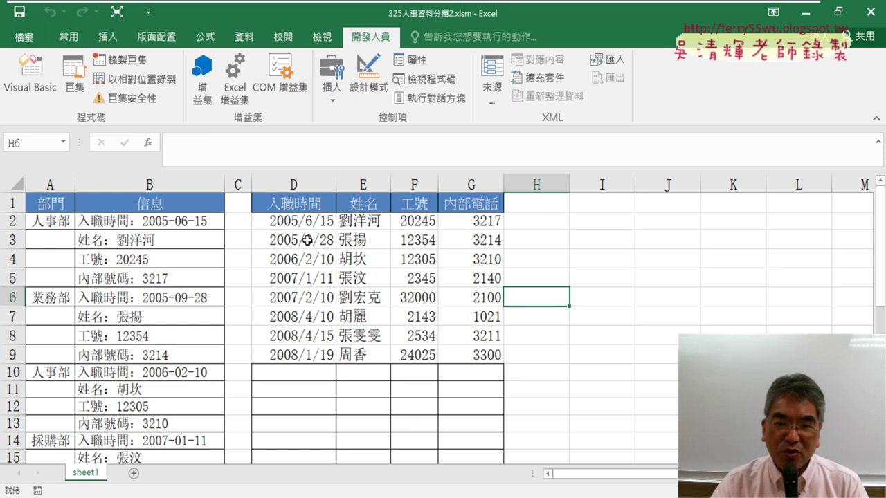
Apply All Borders from the Home Borders list to the filled D2:G9 table.
{"action": "left_click_drag", "start_coordinate": [303, 222], "coordinate": [479, 354]}
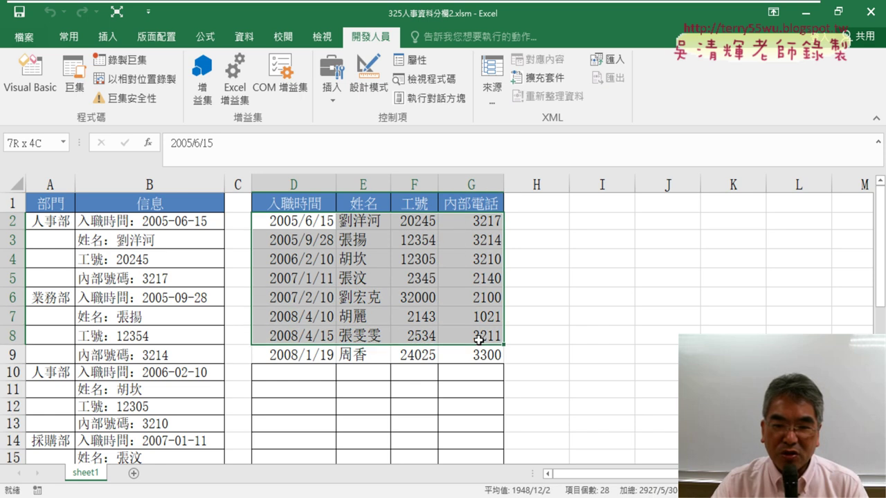
{"action": "left_click", "coordinate": [76, 43]}
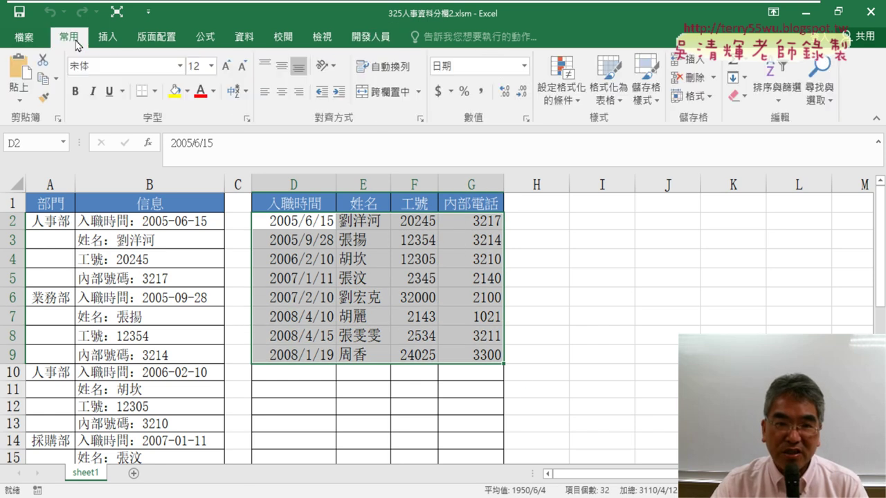
{"action": "left_click", "coordinate": [155, 91]}
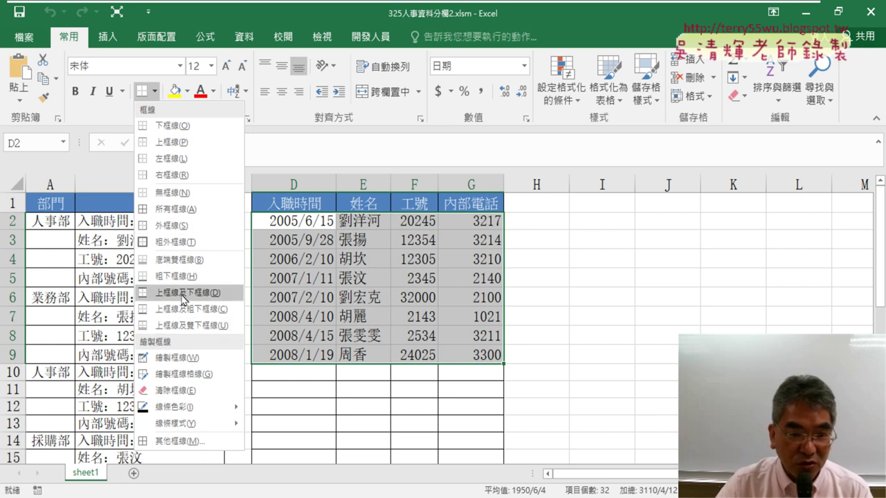
{"action": "left_click", "coordinate": [174, 208]}
{"action": "left_click", "coordinate": [621, 350]}
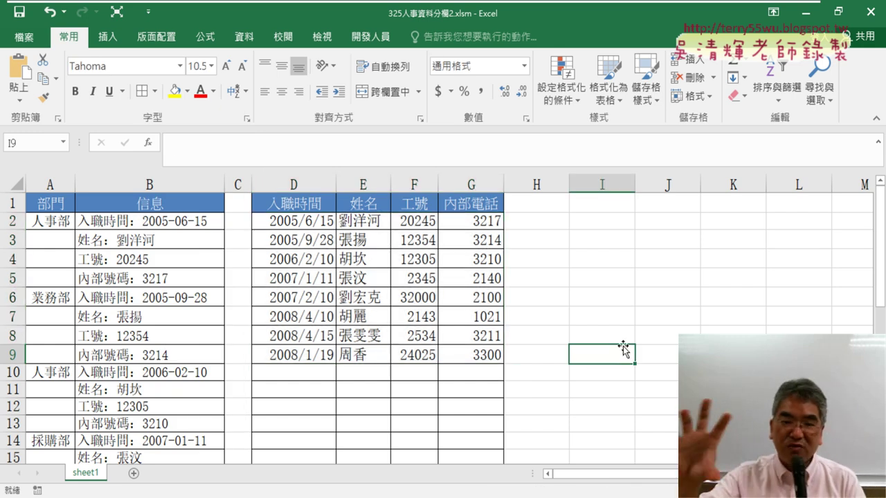
{"action": "left_click_drag", "start_coordinate": [291, 223], "coordinate": [473, 354]}
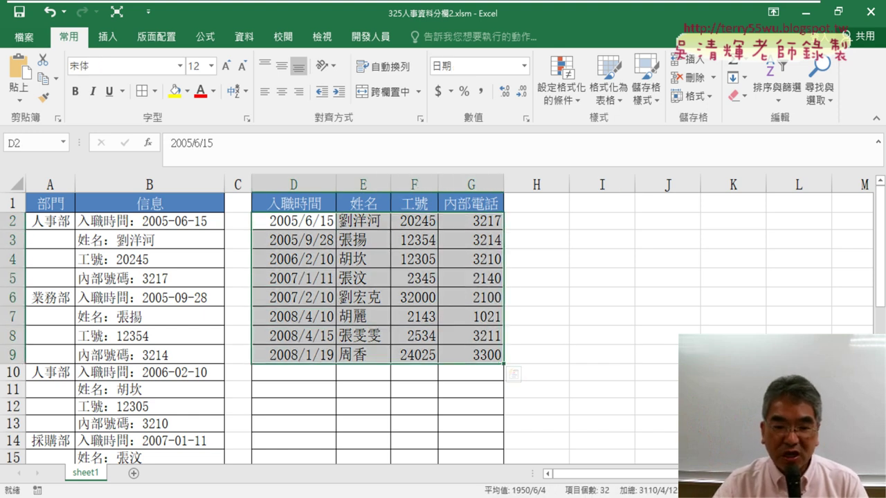
{"action": "key", "text": "alt+Tab"}
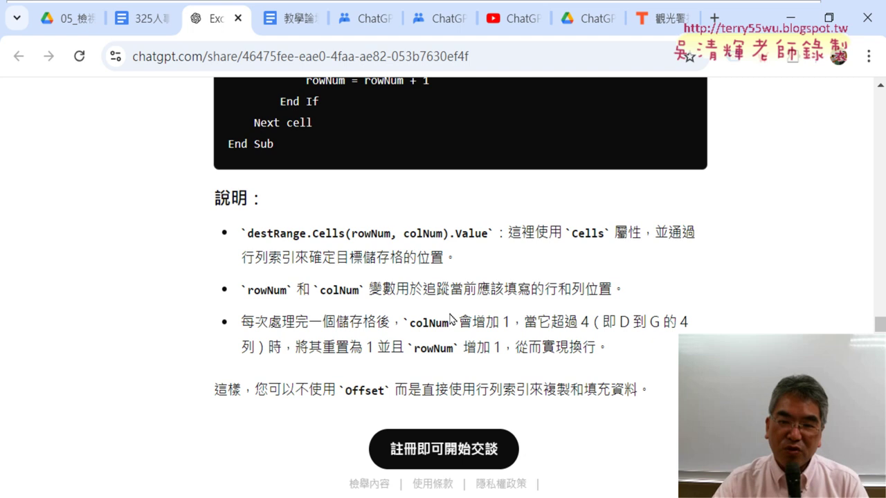
Highlight the request to add borders to D1:G9 and scroll down to the answer's code.
{"action": "scroll", "coordinate": [677, 281], "scroll_direction": "down", "scroll_amount": 4}
{"action": "left_click_drag", "start_coordinate": [545, 200], "coordinate": [685, 197]}
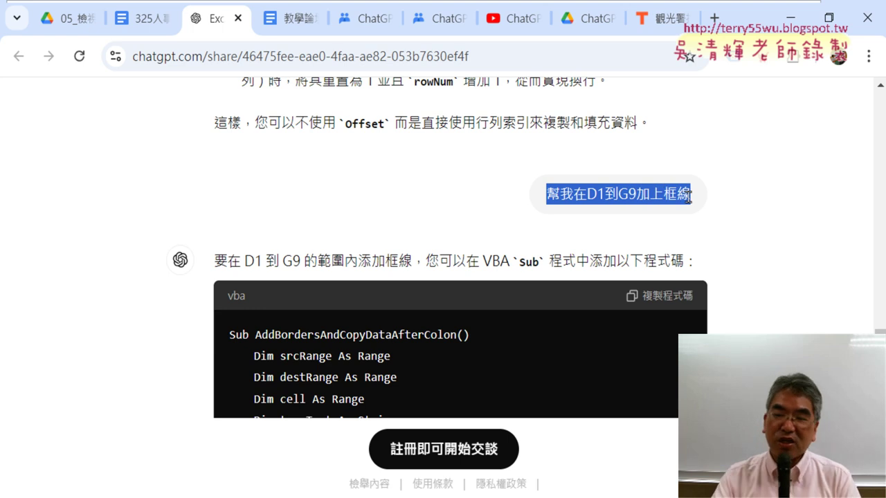
{"action": "scroll", "coordinate": [732, 210], "scroll_direction": "down", "scroll_amount": 3}
{"action": "scroll", "coordinate": [732, 211], "scroll_direction": "down", "scroll_amount": 1}
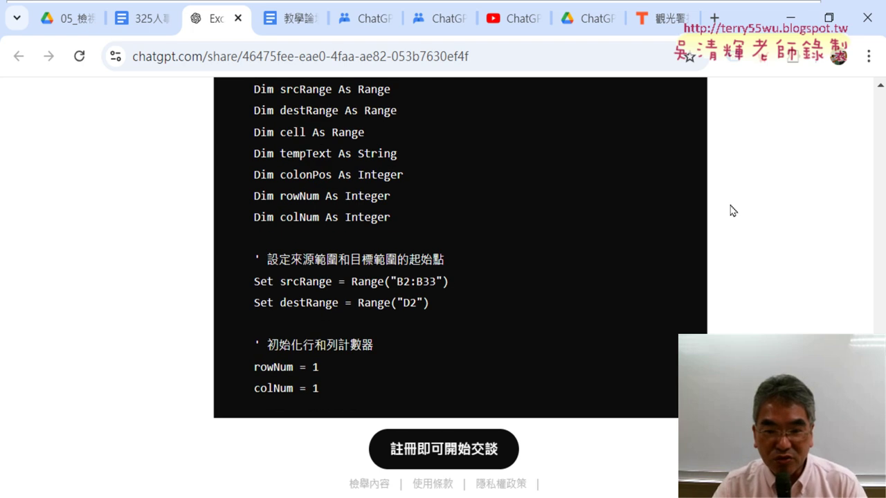
{"action": "scroll", "coordinate": [731, 210], "scroll_direction": "down", "scroll_amount": 2}
{"action": "scroll", "coordinate": [733, 210], "scroll_direction": "down", "scroll_amount": 3}
{"action": "scroll", "coordinate": [733, 211], "scroll_direction": "down", "scroll_amount": 2}
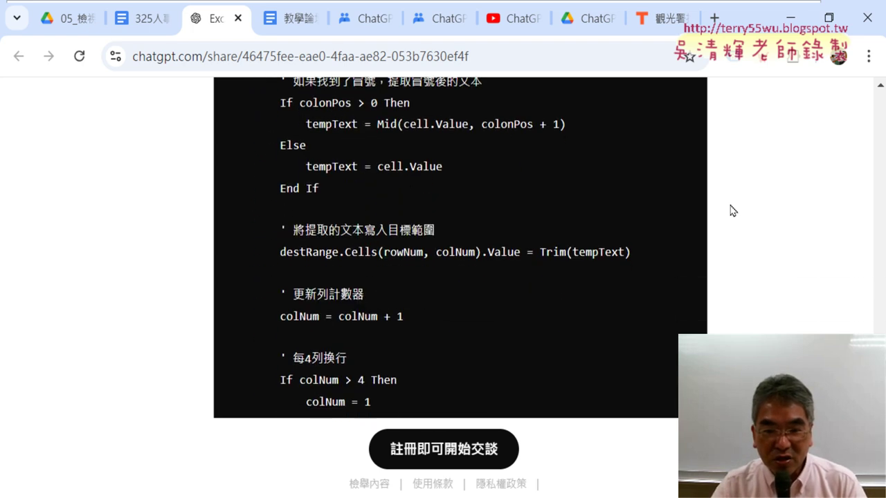
{"action": "scroll", "coordinate": [731, 210], "scroll_direction": "down", "scroll_amount": 3}
{"action": "scroll", "coordinate": [732, 209], "scroll_direction": "down", "scroll_amount": 2}
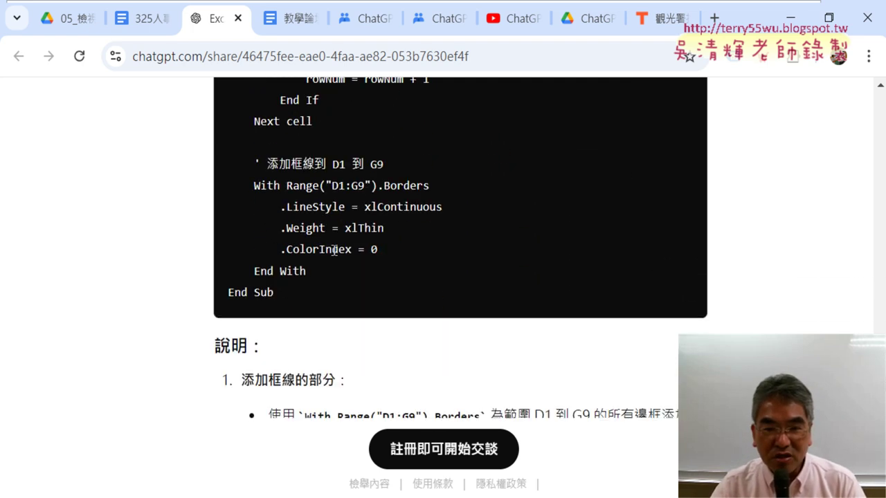
Select the With Range("D1:G9").Borders code block for copying.
{"action": "left_click_drag", "start_coordinate": [315, 277], "coordinate": [240, 170]}
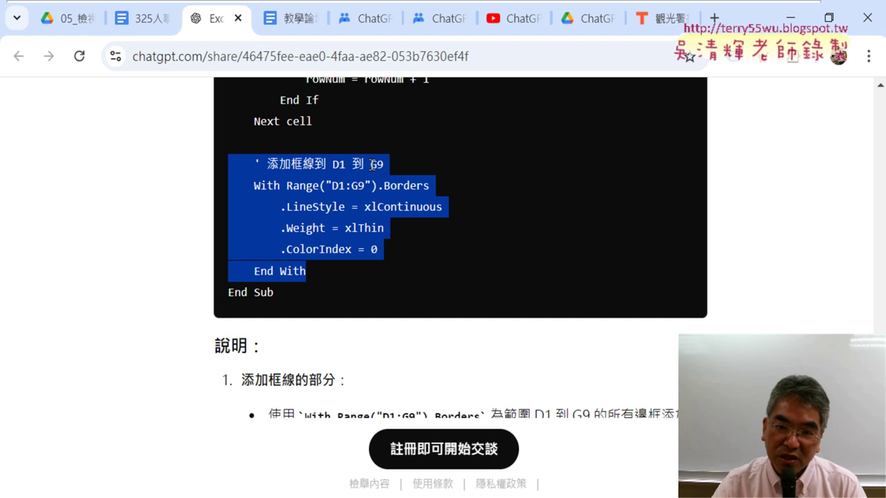
{"action": "left_click", "coordinate": [335, 189]}
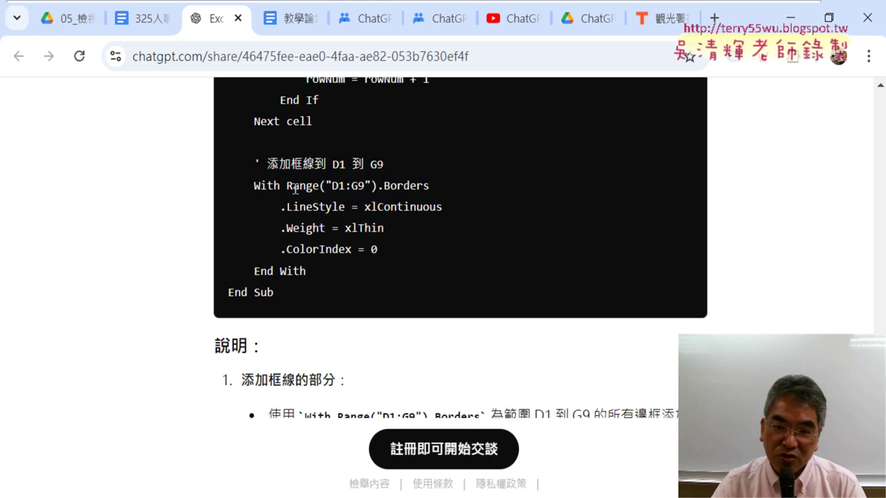
{"action": "left_click_drag", "start_coordinate": [287, 185], "coordinate": [367, 187]}
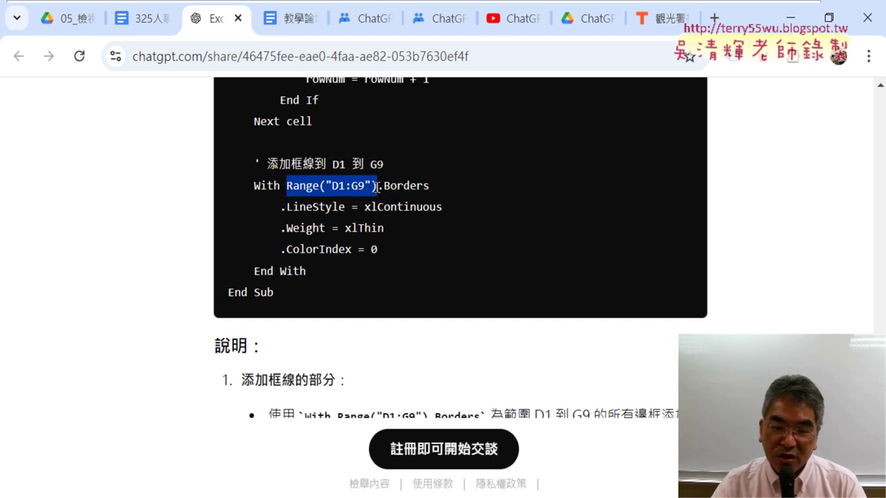
{"action": "left_click_drag", "start_coordinate": [430, 185], "coordinate": [379, 186]}
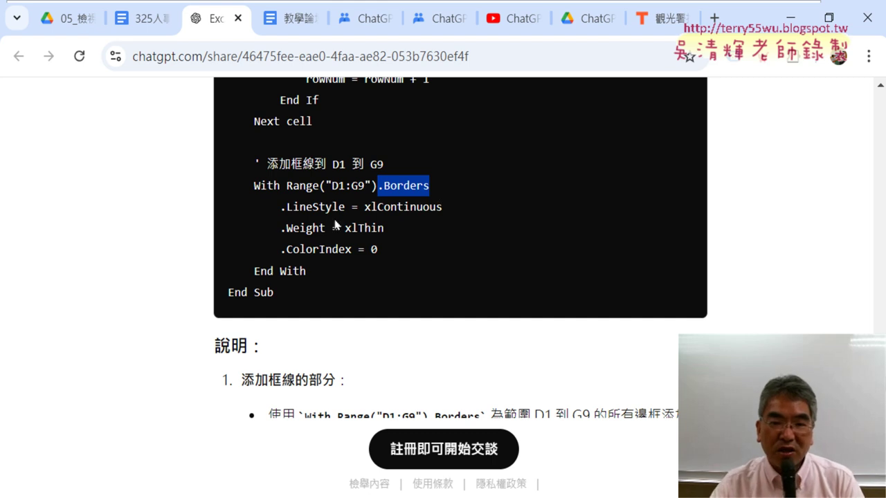
{"action": "left_click_drag", "start_coordinate": [319, 271], "coordinate": [229, 164]}
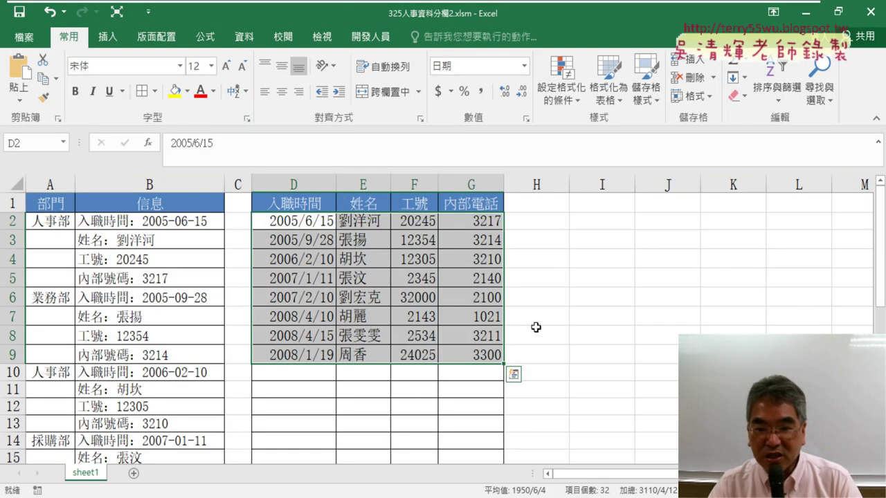
Paste the border code into the copy macro just before End Sub.
{"action": "left_click", "coordinate": [370, 36]}
{"action": "left_click", "coordinate": [30, 76]}
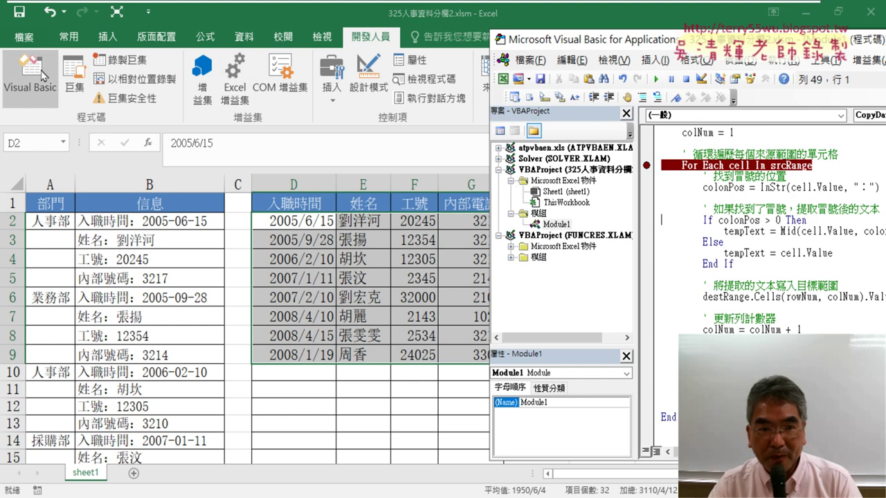
{"action": "left_click", "coordinate": [685, 352]}
{"action": "key", "text": "Return"}
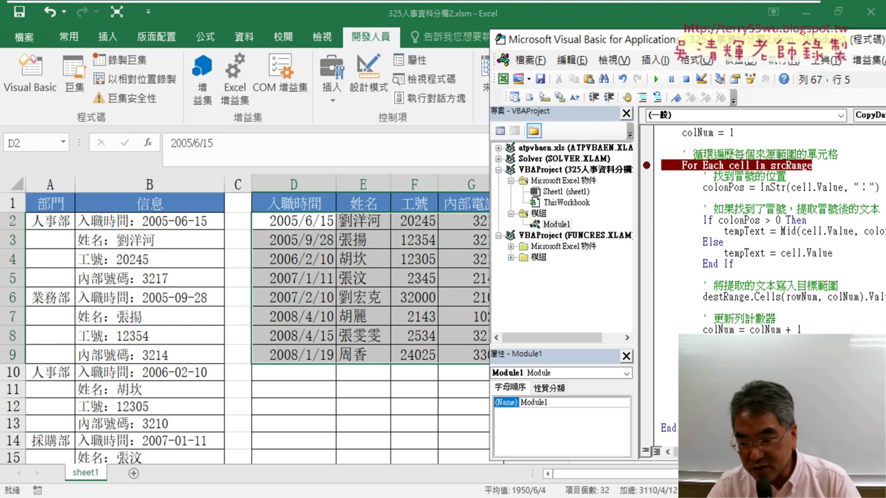
{"action": "left_click", "coordinate": [642, 427]}
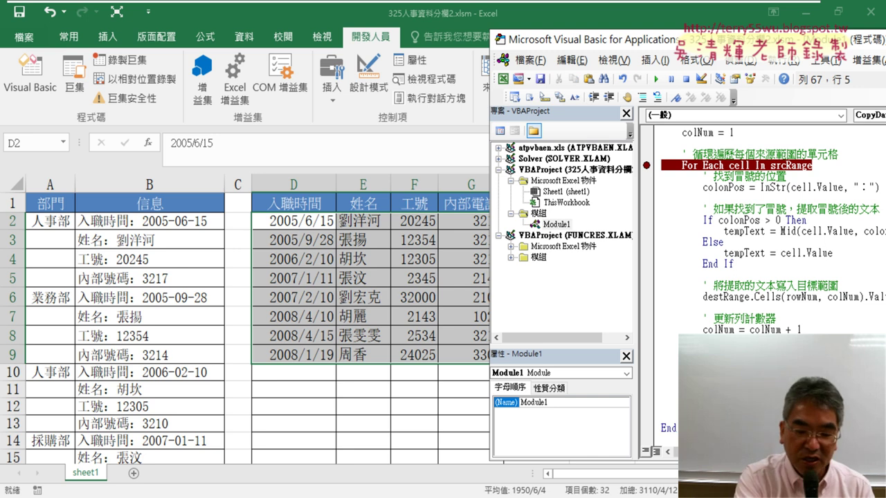
{"action": "key", "text": "ctrl+v"}
Run the 清除 macro to empty D2:G9.
{"action": "scroll", "coordinate": [761, 277], "scroll_direction": "down", "scroll_amount": 3}
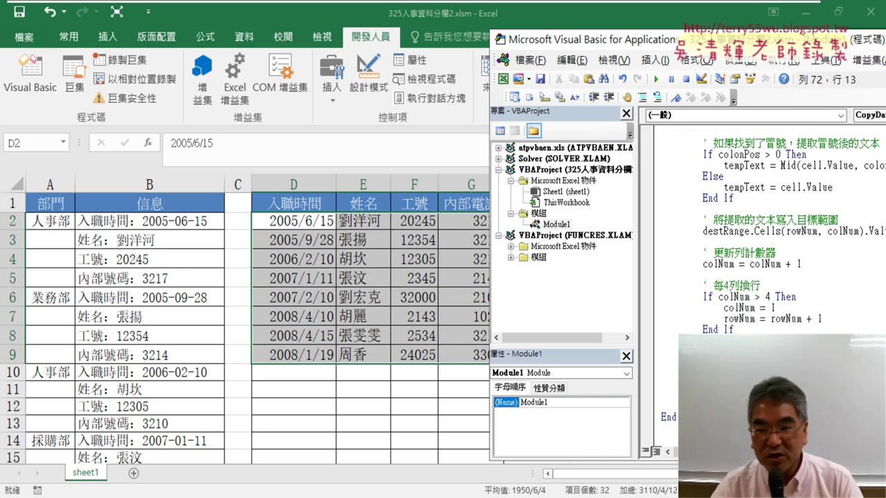
{"action": "scroll", "coordinate": [740, 242], "scroll_direction": "up", "scroll_amount": 3}
{"action": "scroll", "coordinate": [741, 242], "scroll_direction": "up", "scroll_amount": 5}
{"action": "scroll", "coordinate": [740, 243], "scroll_direction": "up", "scroll_amount": 4}
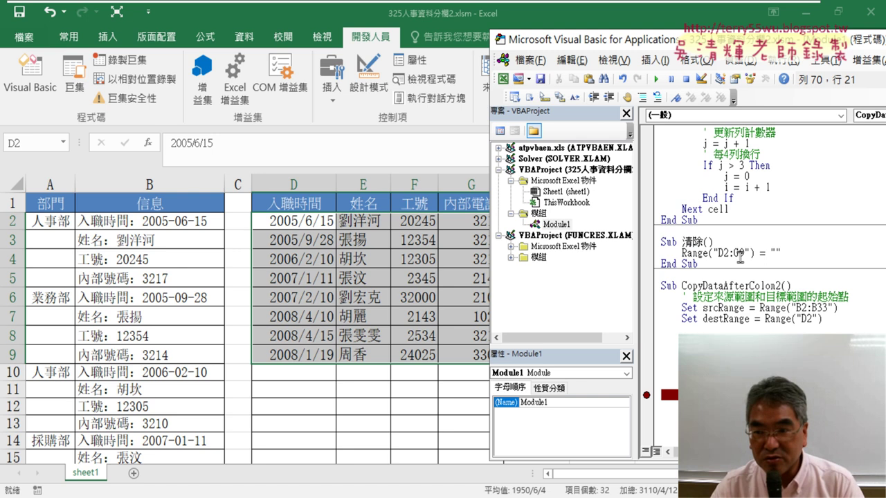
{"action": "left_click", "coordinate": [739, 253]}
{"action": "left_click", "coordinate": [655, 79]}
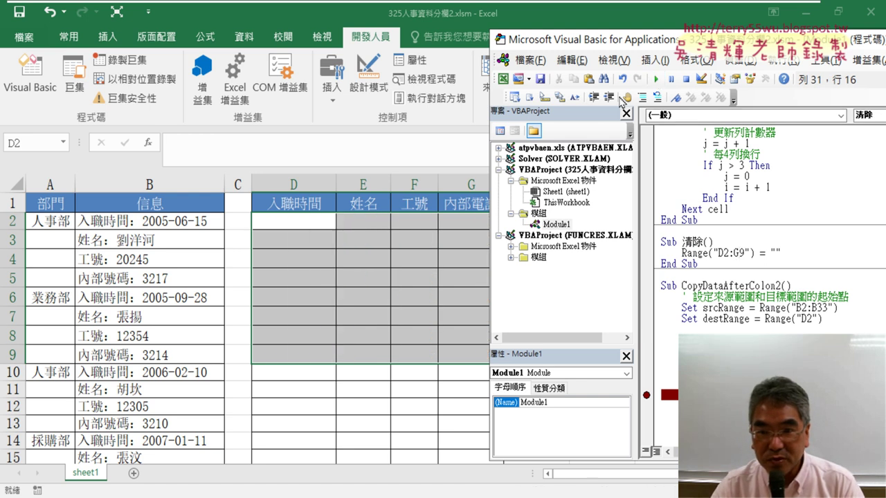
Set D2:G9 to No Border from the Home Borders list.
{"action": "left_click", "coordinate": [373, 257]}
{"action": "left_click_drag", "start_coordinate": [294, 221], "coordinate": [477, 354]}
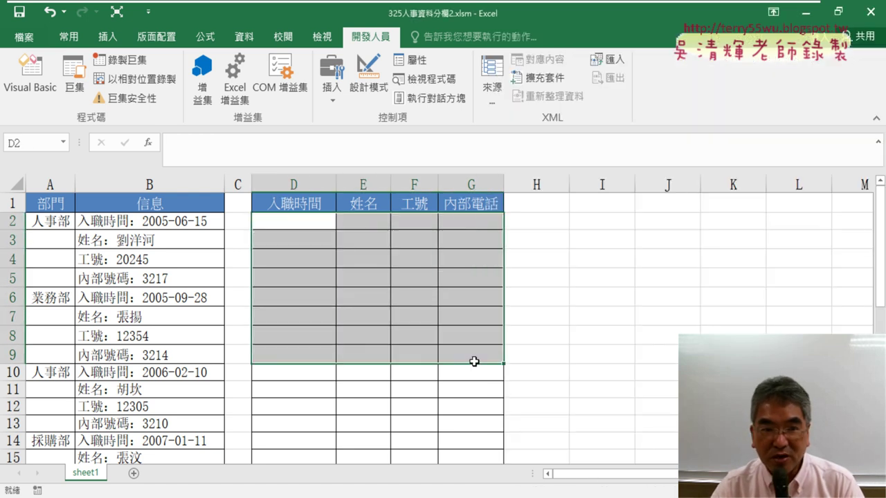
{"action": "left_click", "coordinate": [69, 36]}
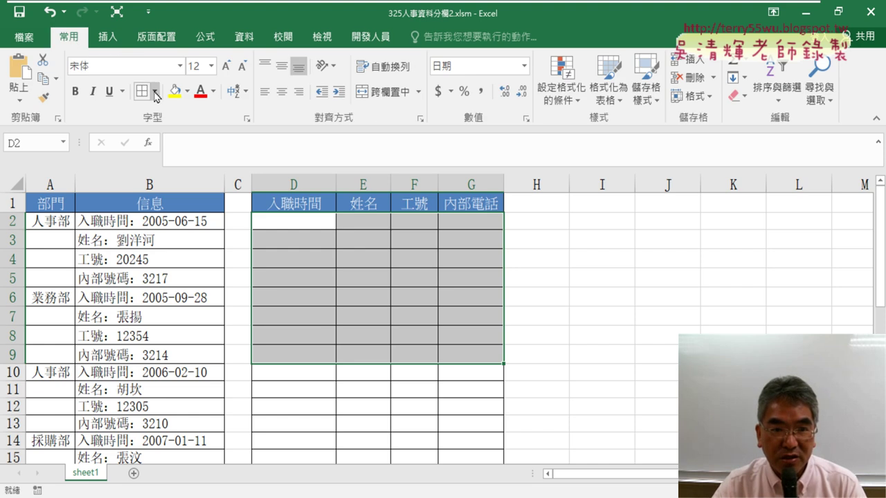
{"action": "left_click", "coordinate": [155, 90]}
{"action": "left_click", "coordinate": [171, 193]}
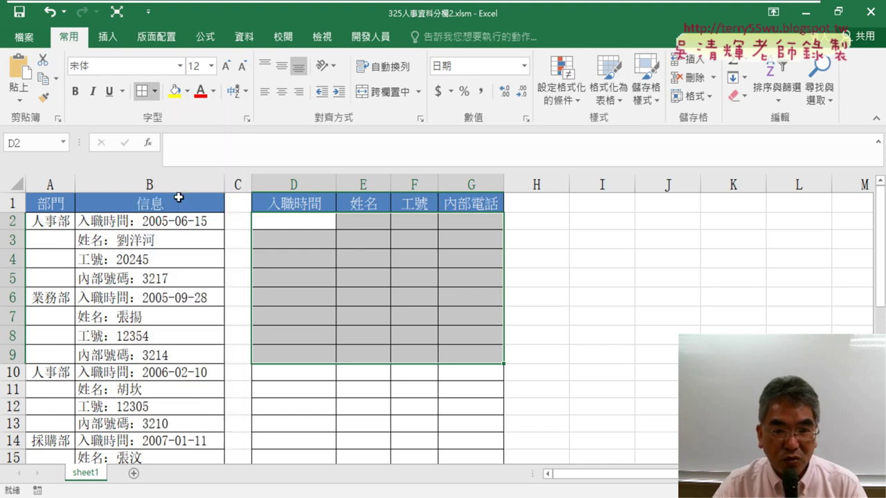
{"action": "left_click", "coordinate": [651, 404]}
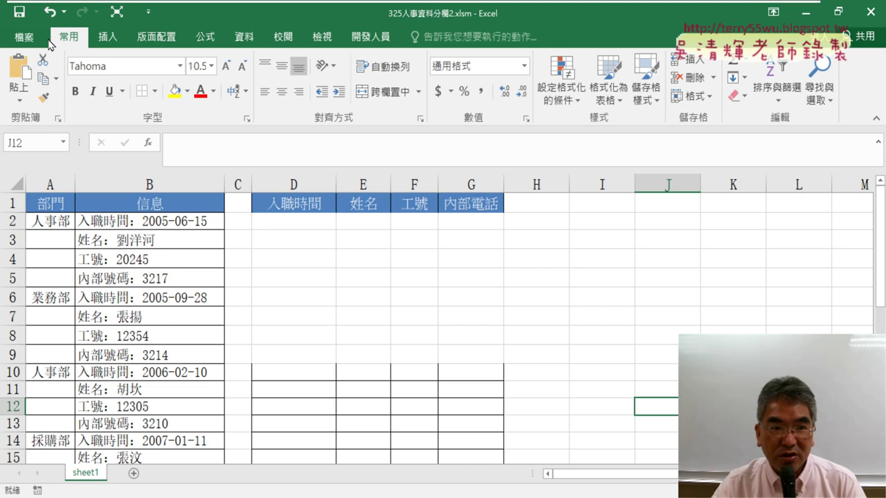
Run CopyDataAfterColon2 from the Visual Basic editor.
{"action": "left_click", "coordinate": [370, 36]}
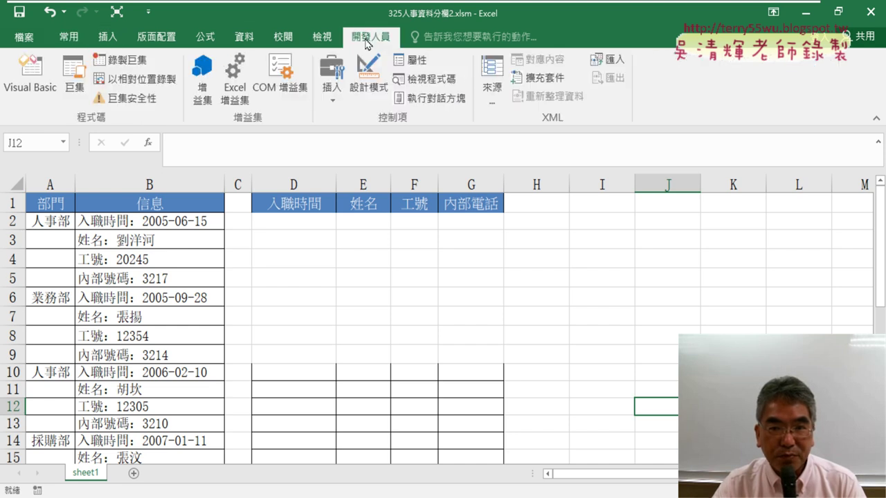
{"action": "left_click", "coordinate": [43, 87]}
{"action": "scroll", "coordinate": [739, 297], "scroll_direction": "down", "scroll_amount": 3}
{"action": "scroll", "coordinate": [739, 297], "scroll_direction": "down", "scroll_amount": 3}
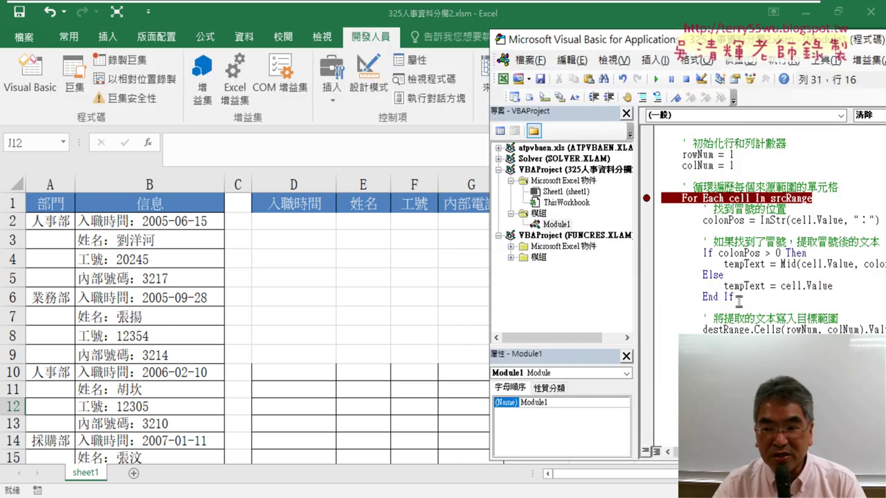
{"action": "scroll", "coordinate": [739, 297], "scroll_direction": "down", "scroll_amount": 3}
{"action": "left_click_drag", "start_coordinate": [719, 410], "coordinate": [662, 346]}
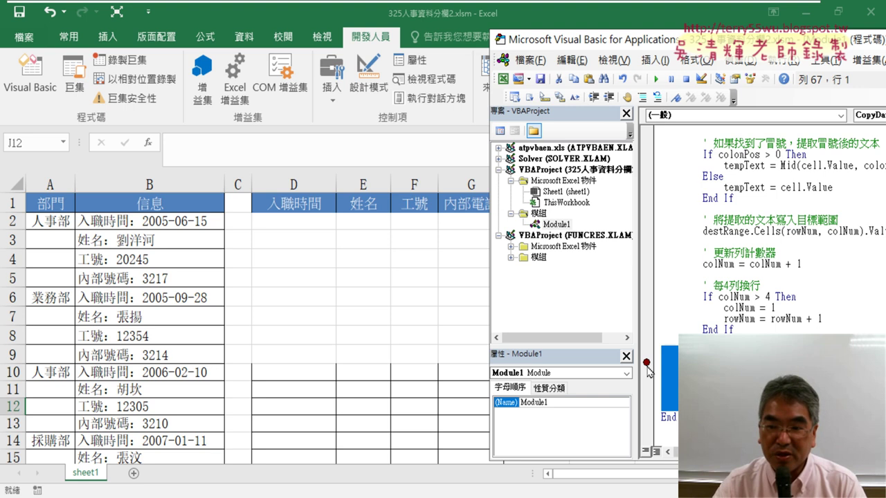
{"action": "left_click", "coordinate": [656, 79]}
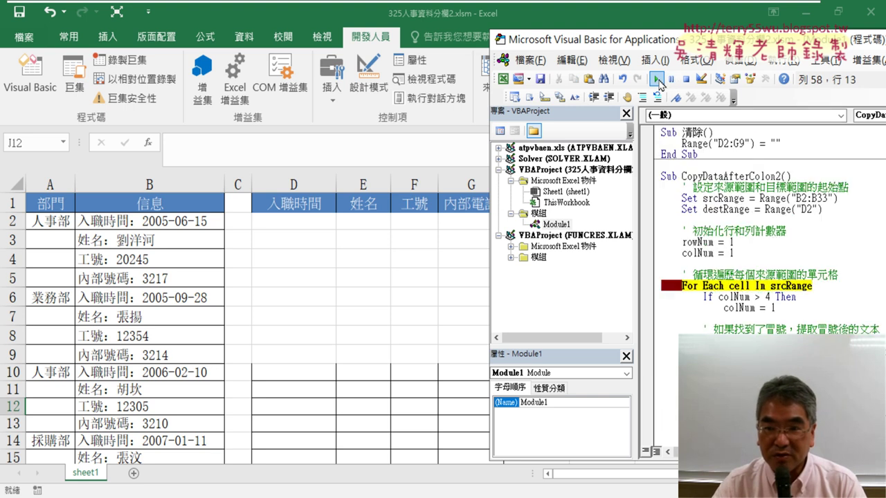
Clear the loop breakpoint with F9, continue and step to the end, then check the bordered table.
{"action": "key", "text": "F9"}
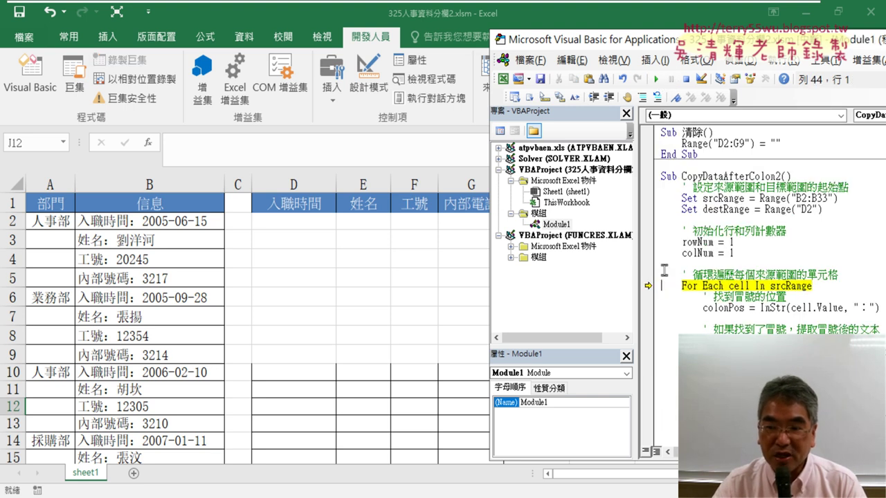
{"action": "left_click", "coordinate": [656, 79]}
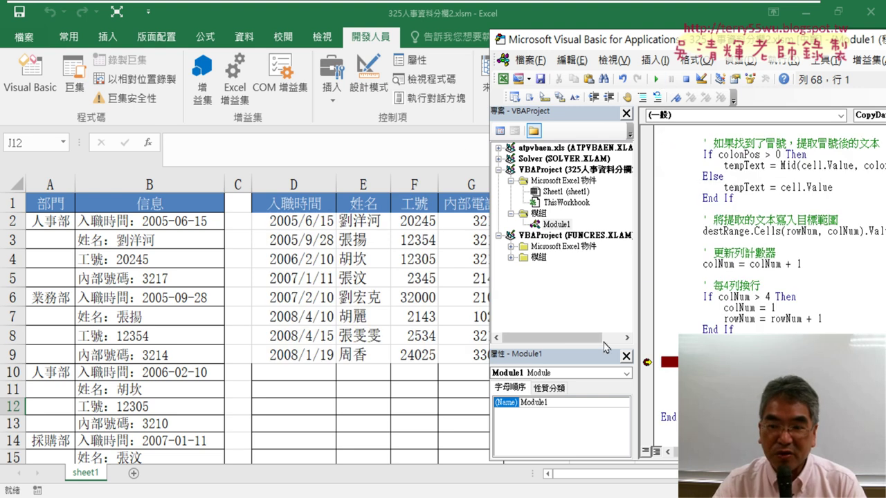
{"action": "key", "text": "F8"}
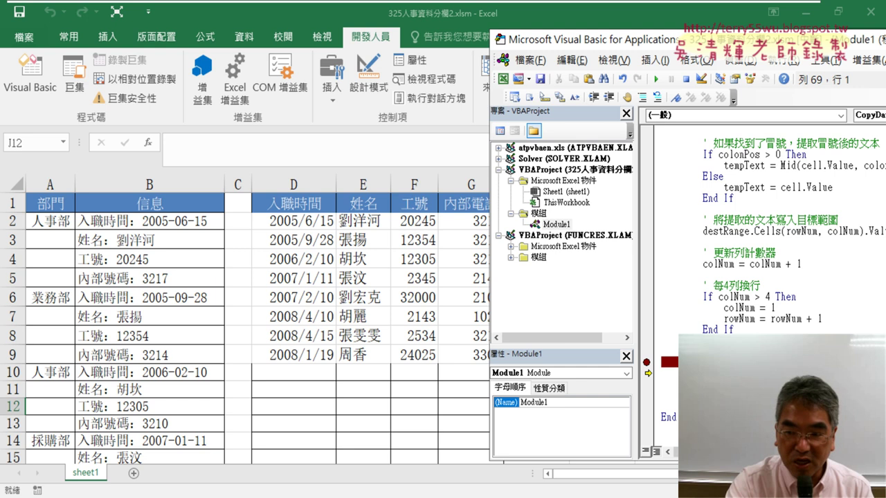
{"action": "key", "text": "F8"}
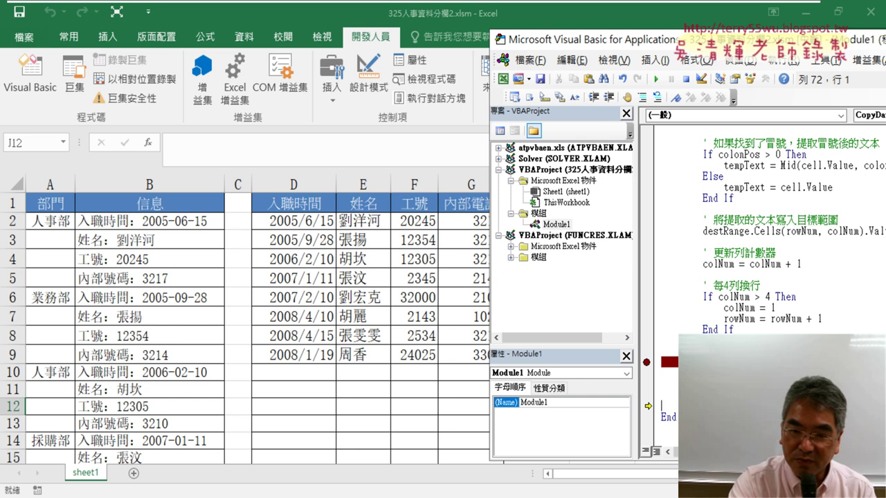
{"action": "key", "text": "F8"}
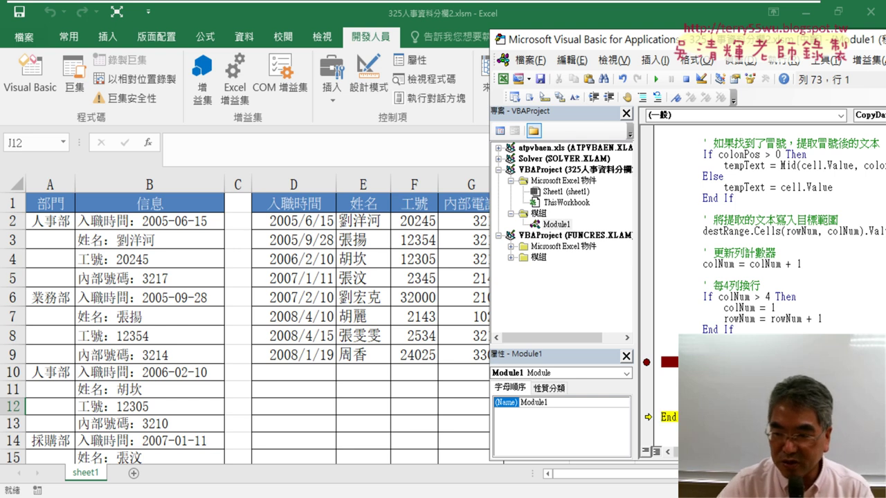
{"action": "left_click", "coordinate": [642, 388]}
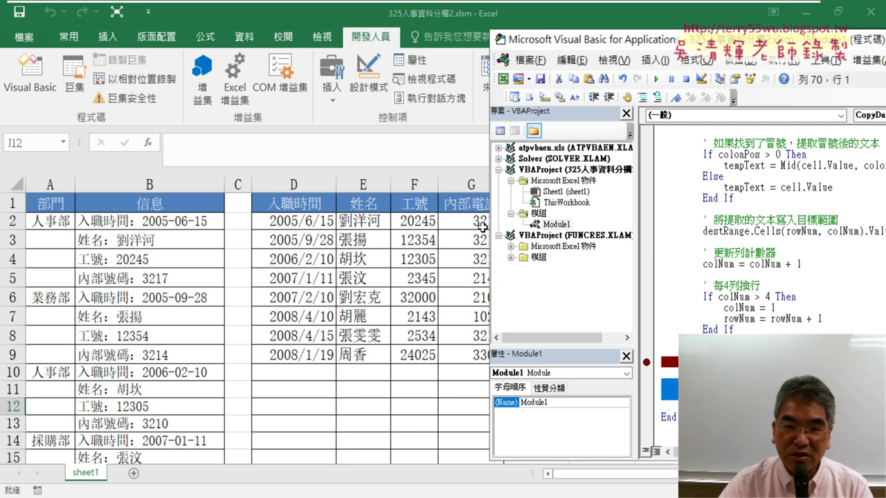
{"action": "left_click", "coordinate": [384, 328]}
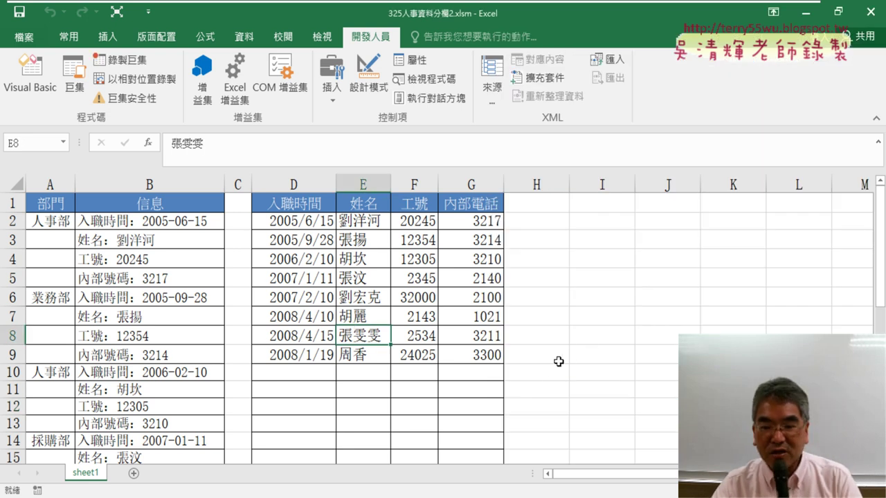
Switch from Excel to the EVO Class Management teacher window.
{"action": "key", "text": "alt+Tab"}
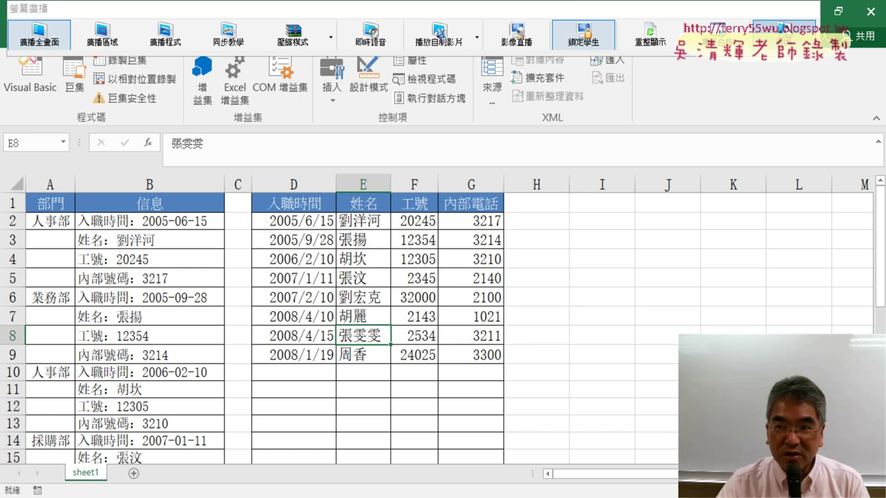